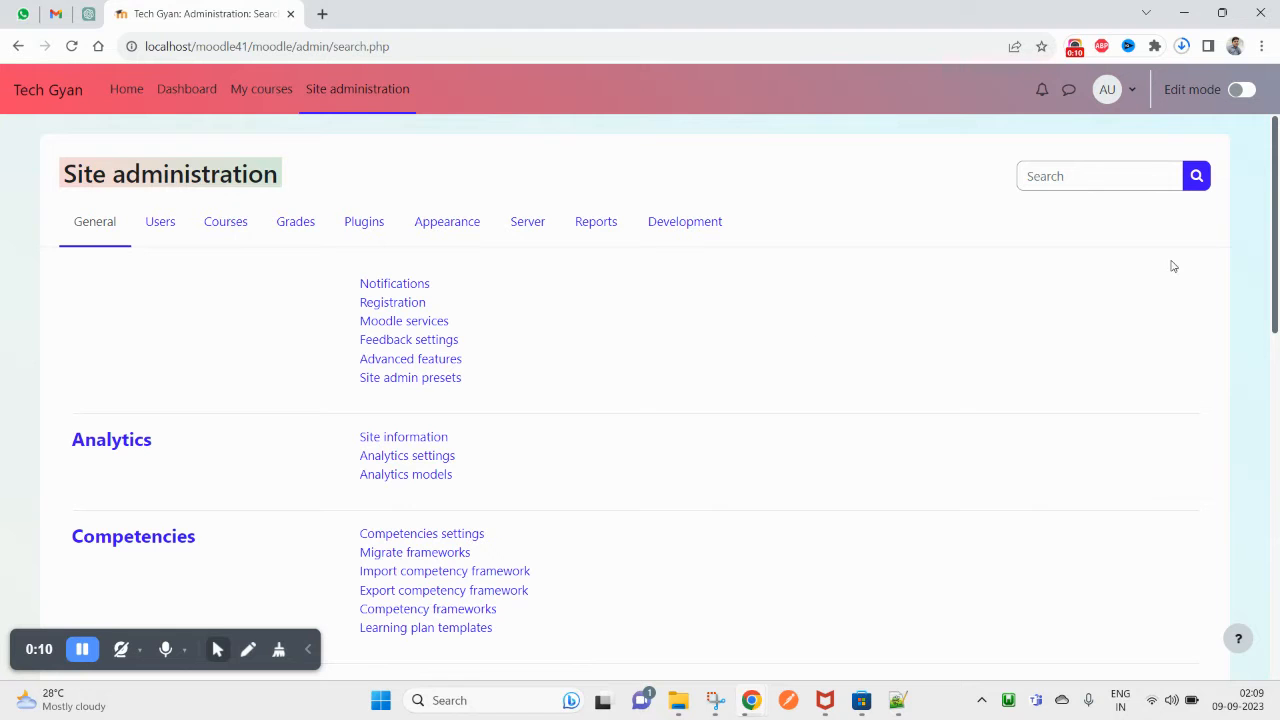
Step: Open the Define roles page from the Permissions section of the Users administration settings
left_click_drag(1274, 225, 1253, 119)
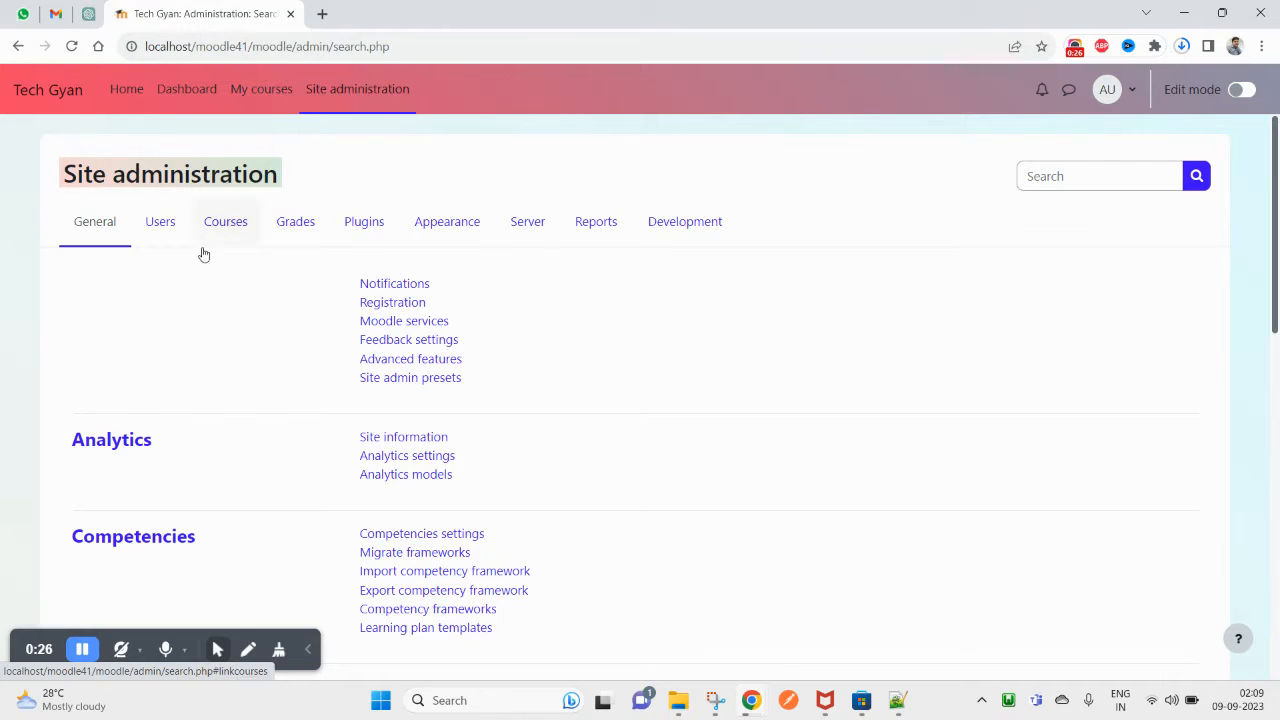
left_click(357, 100)
left_click(165, 230)
scroll(277, 403, "down", 3)
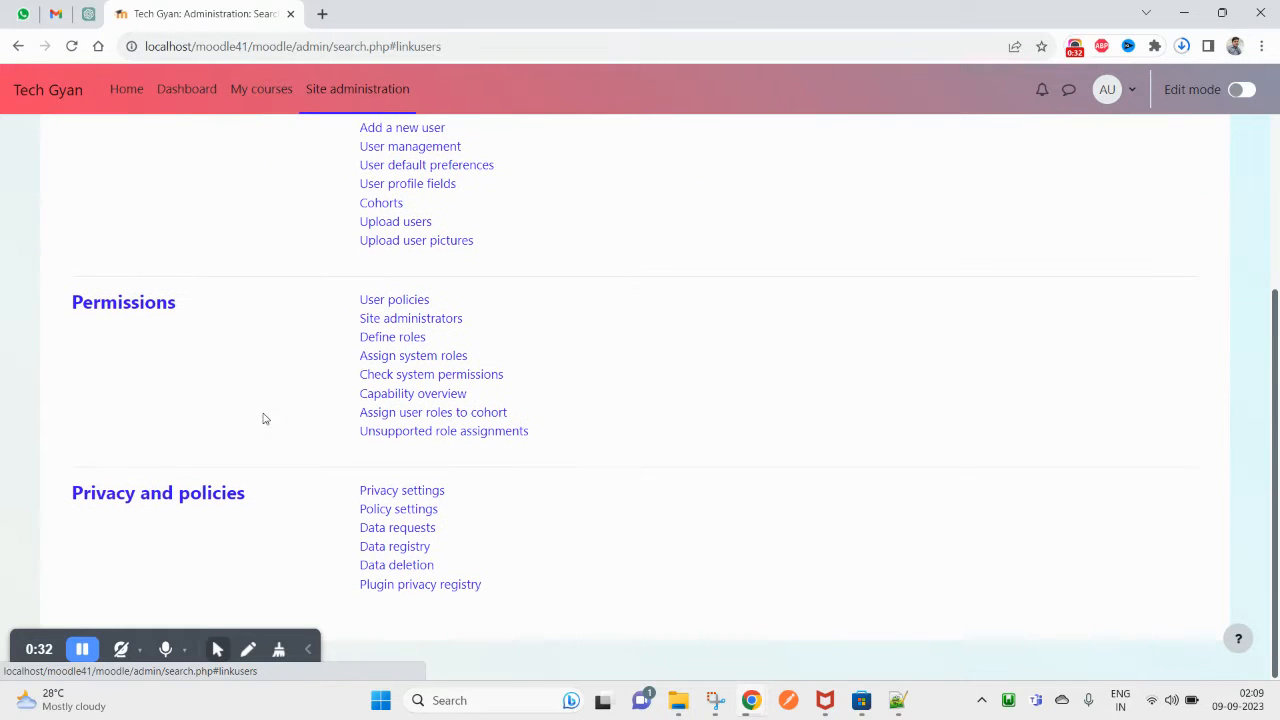
left_click_drag(59, 308, 200, 306)
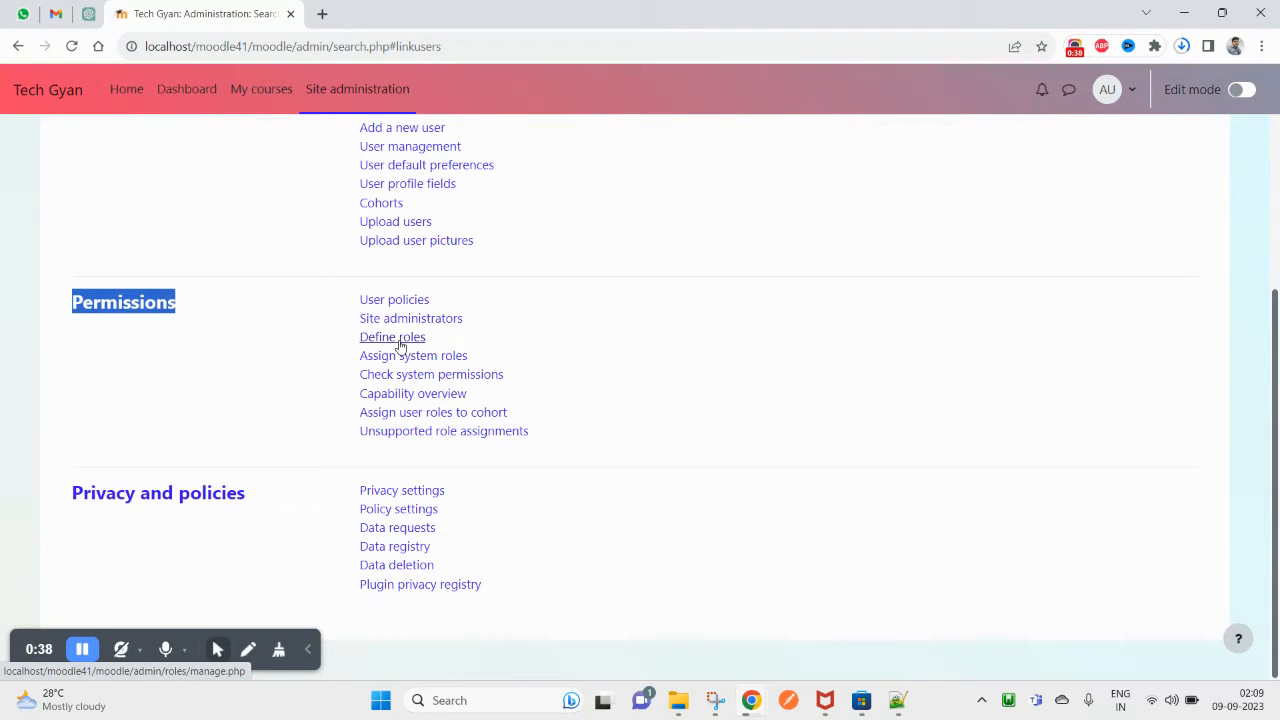
left_click_drag(352, 337, 430, 340)
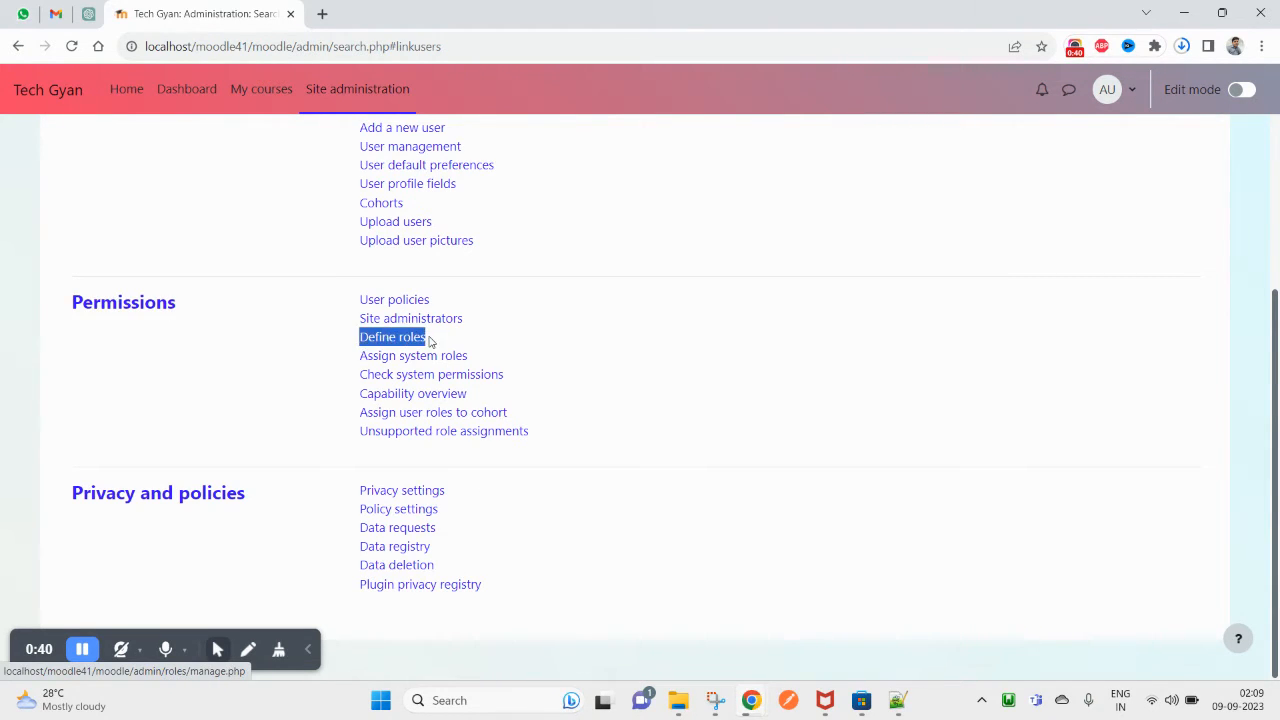
left_click(403, 341)
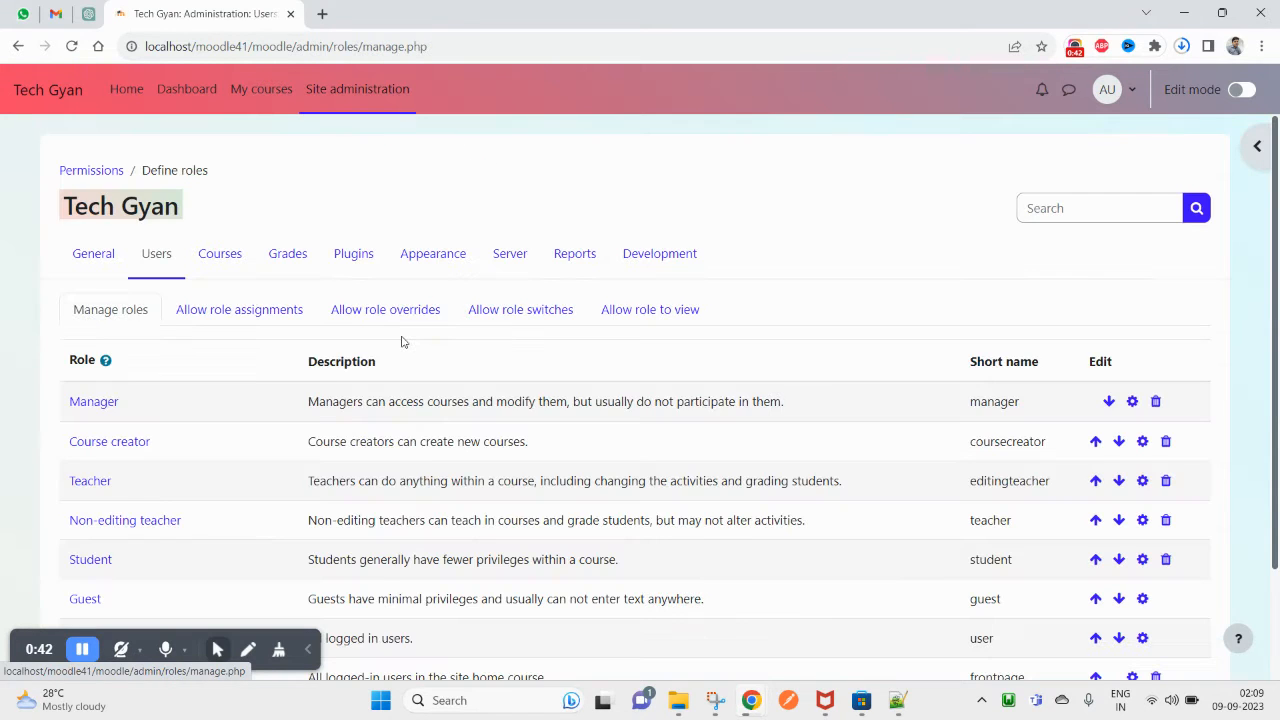
Step: Examine the list of existing roles, from Manager to Authenticated user on site home
scroll(344, 393, "down", 1)
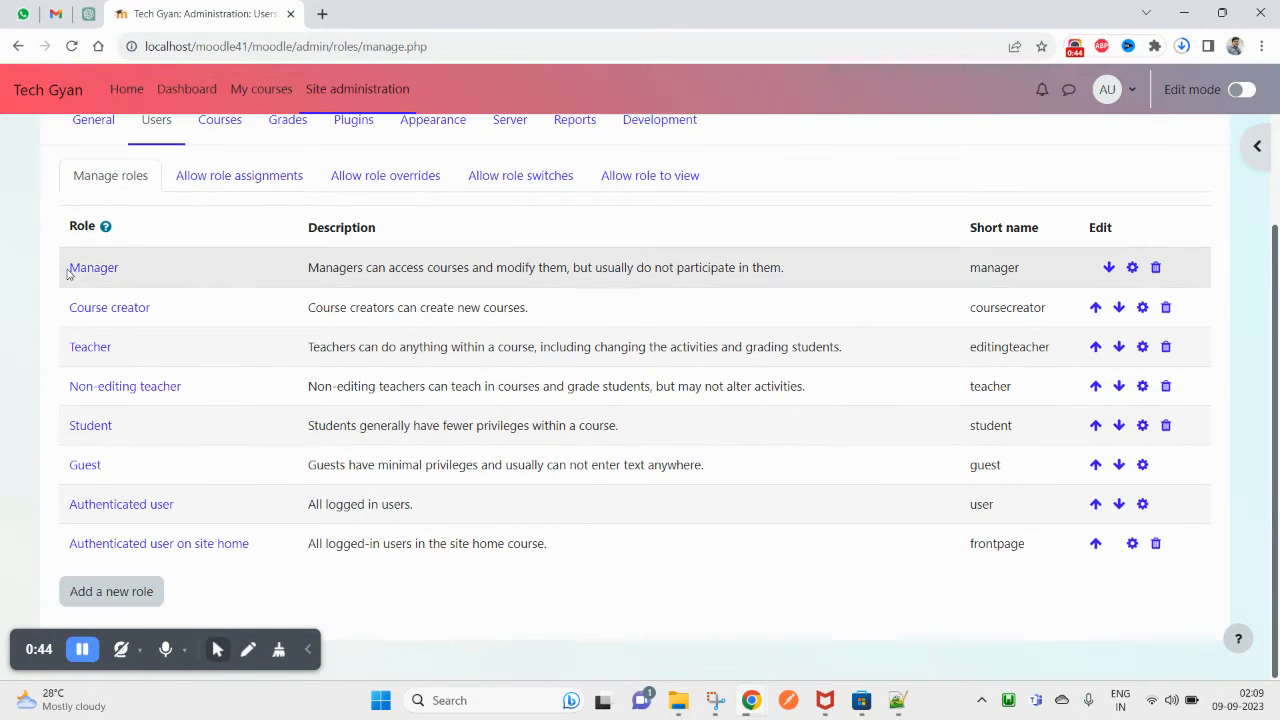
left_click_drag(61, 264, 153, 271)
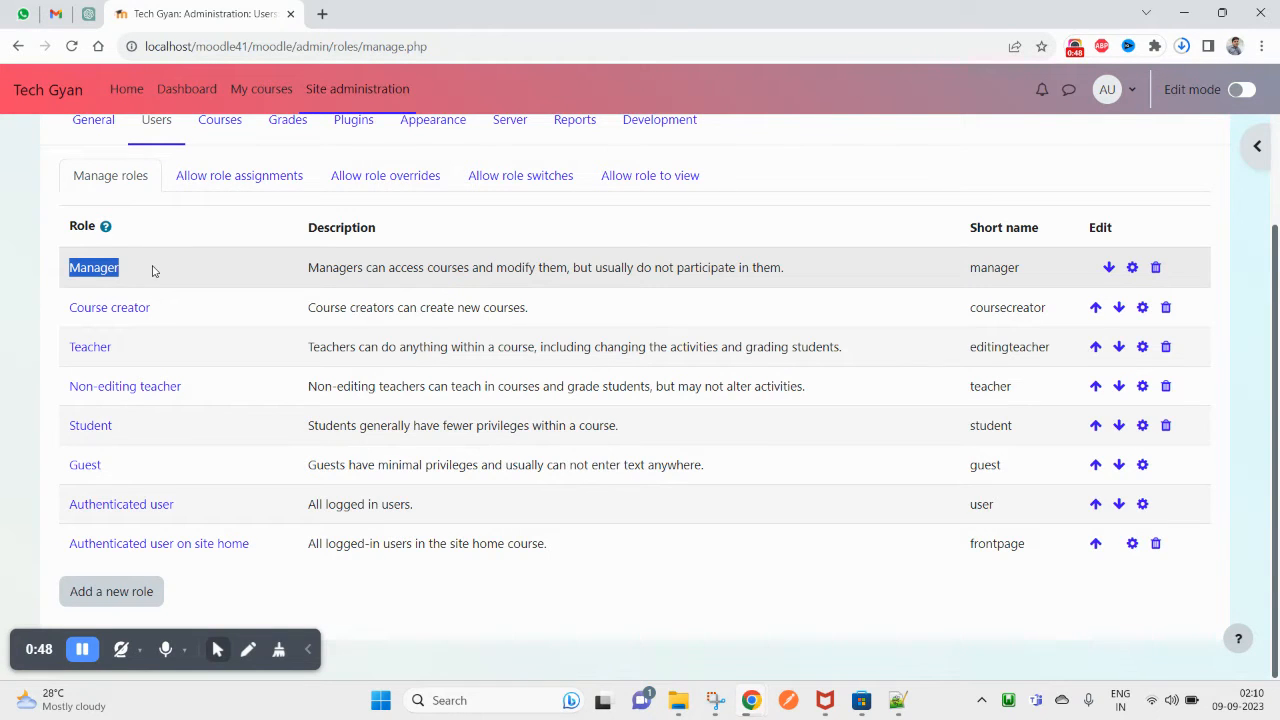
left_click_drag(153, 271, 323, 563)
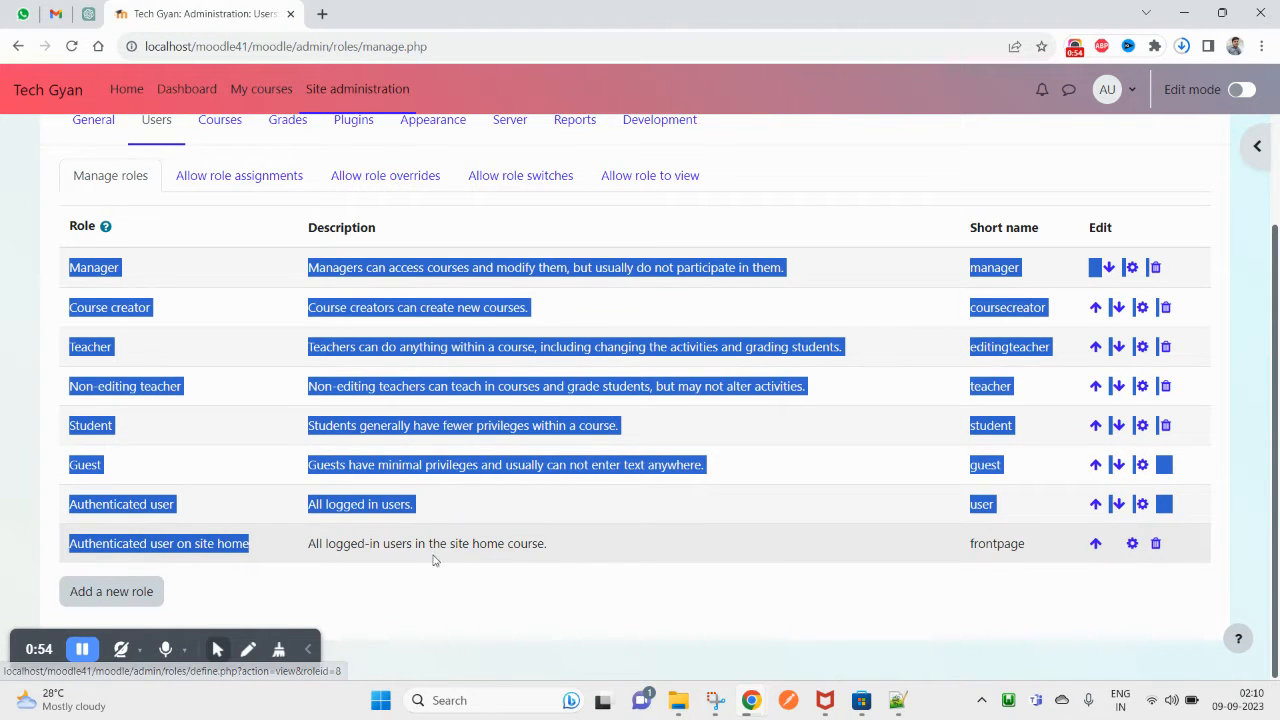
left_click(512, 561)
left_click_drag(510, 561, 177, 271)
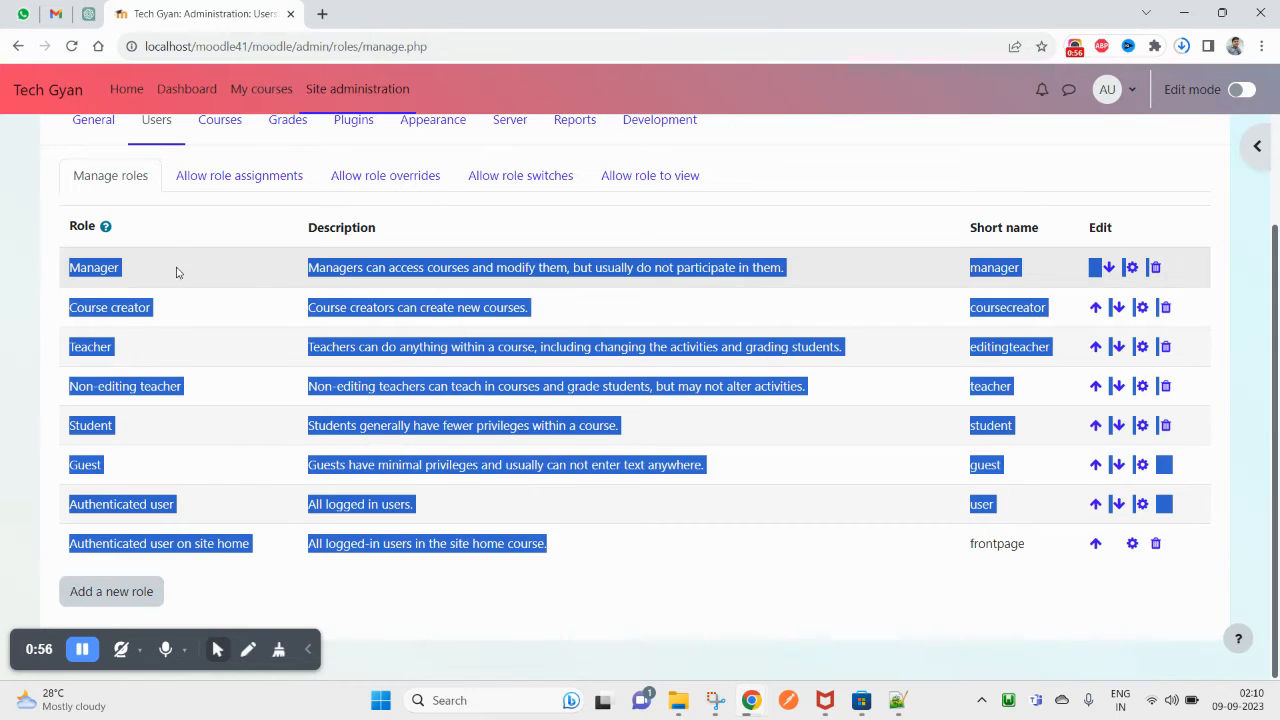
double_click(176, 272)
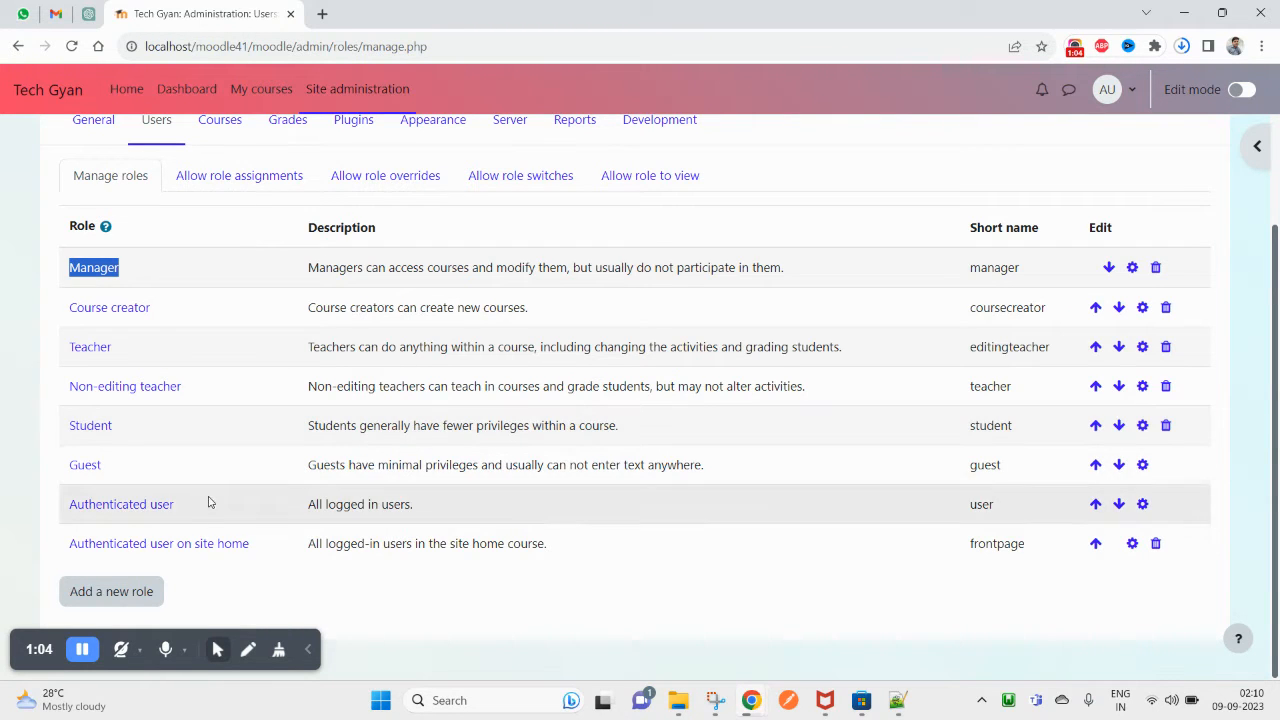
Step: Start adding a new role based on the existing Manager role and continue to its definition form
left_click(115, 597)
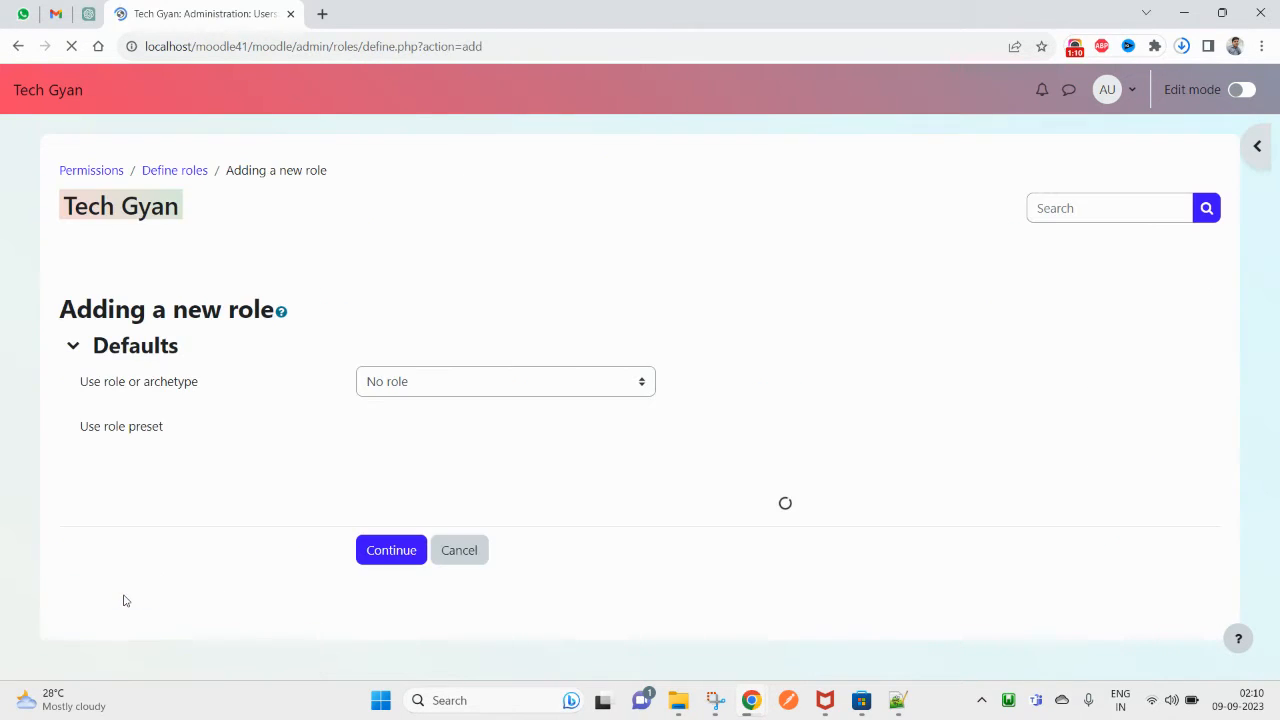
left_click(437, 386)
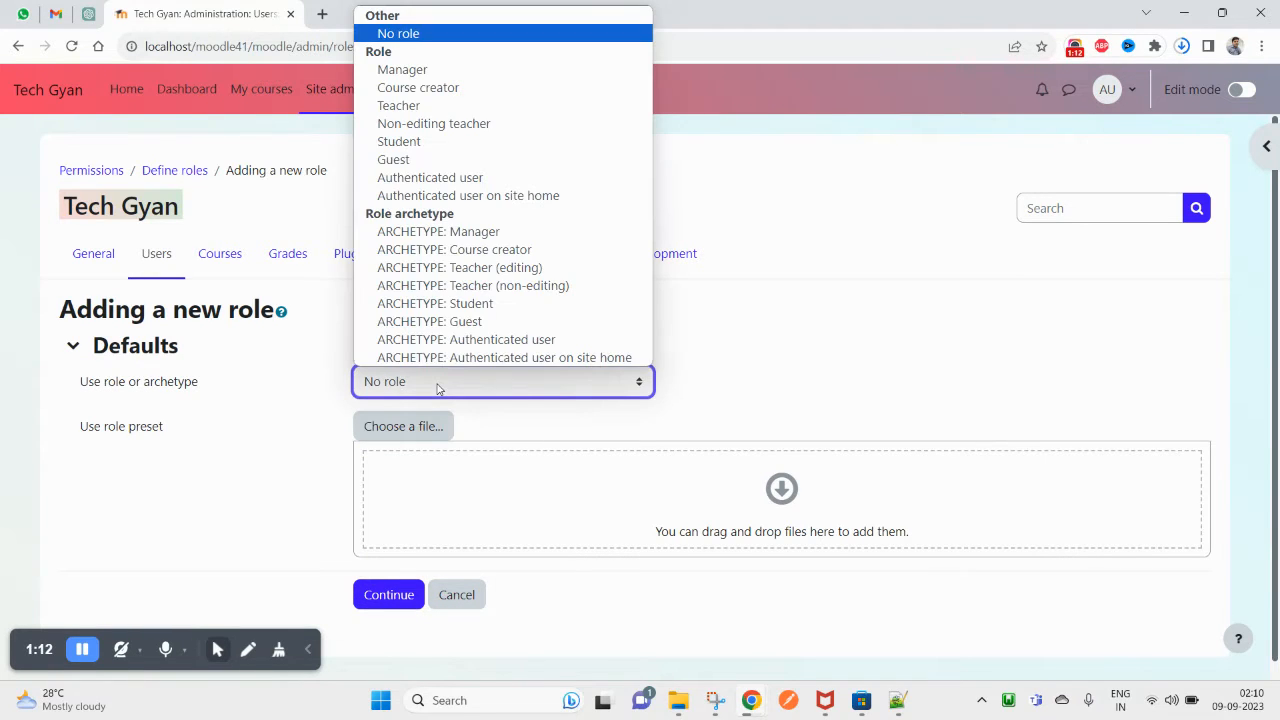
left_click(206, 455)
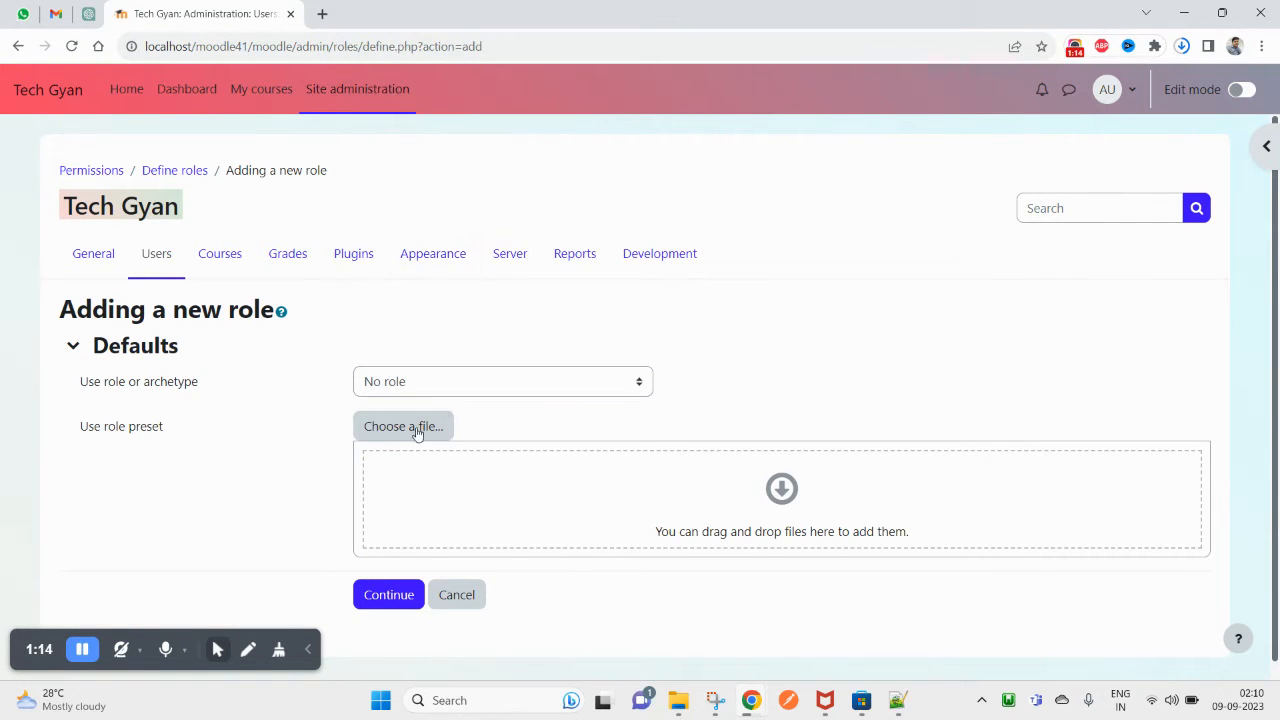
left_click(440, 392)
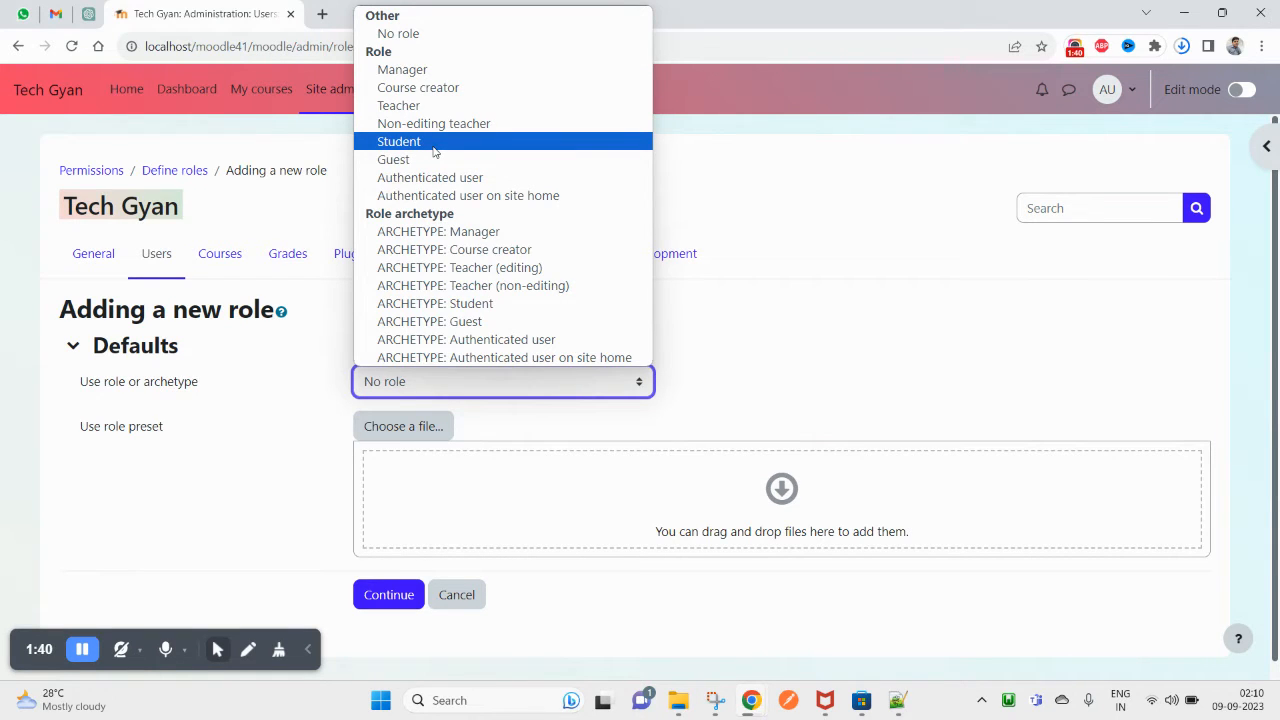
left_click(418, 70)
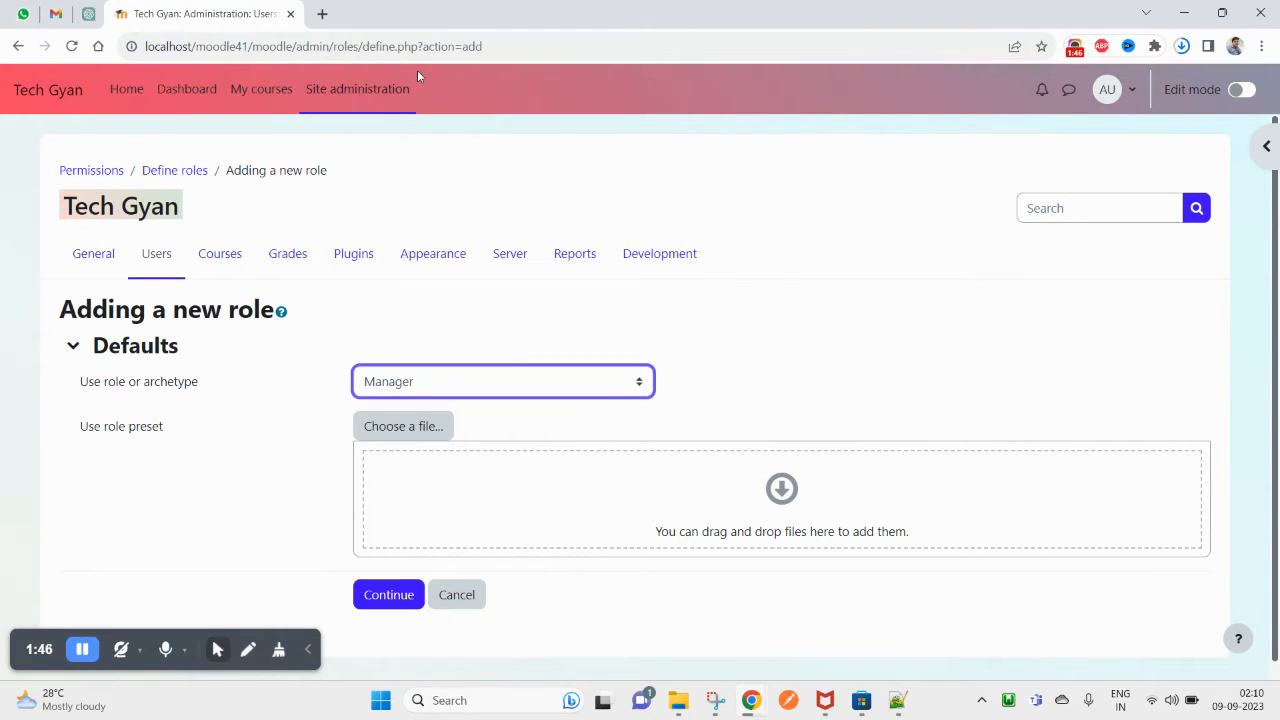
left_click(399, 600)
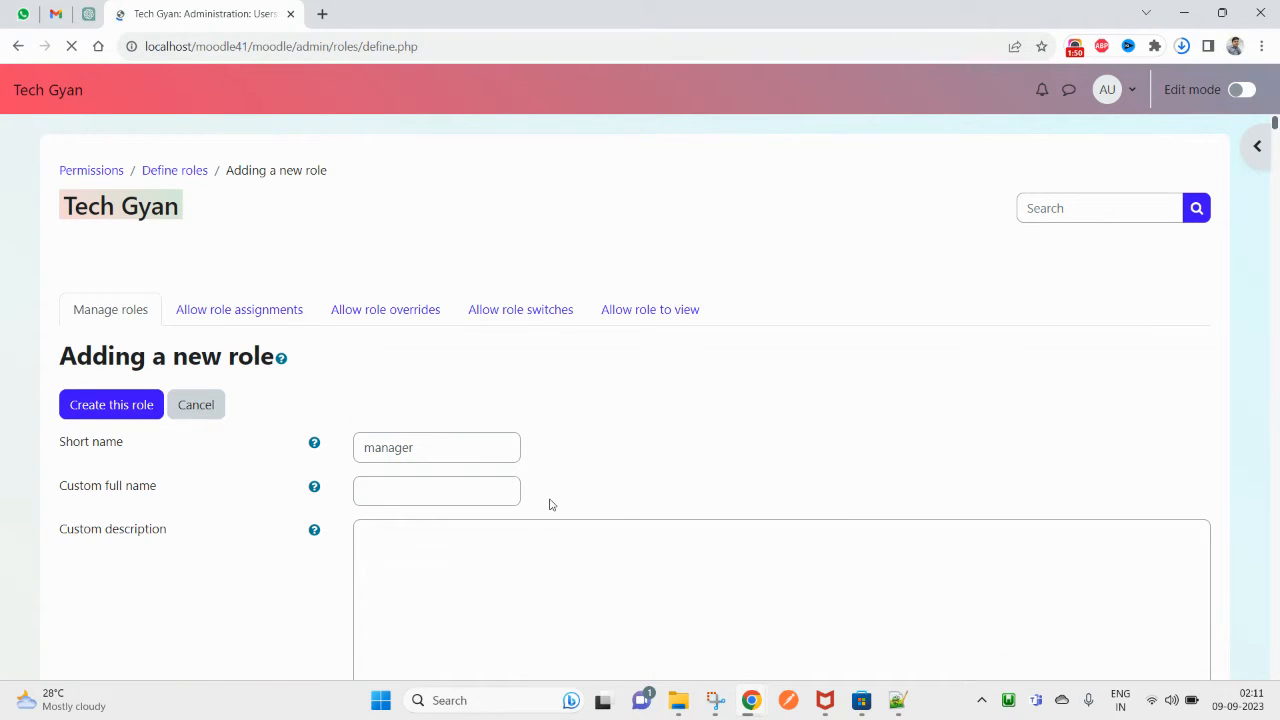
Step: Set the new role's short name to manager_1 and copy that name
scroll(360, 480, "down", 1)
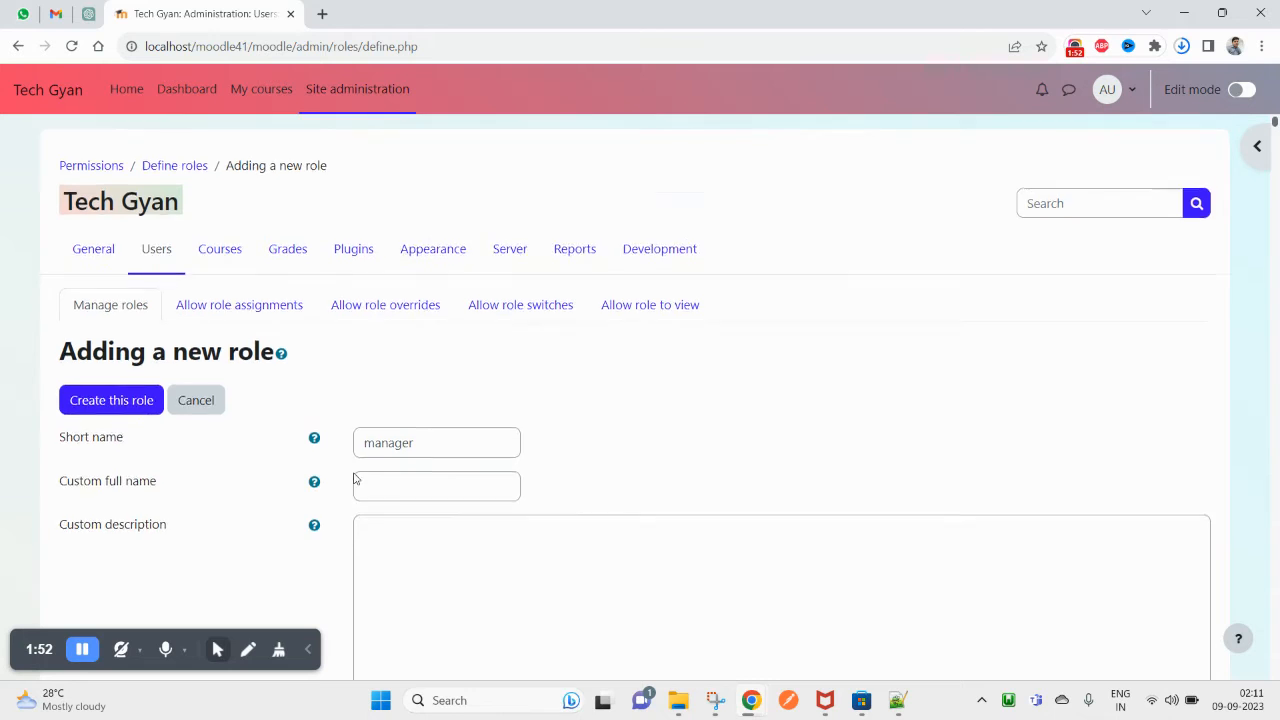
left_click(432, 368)
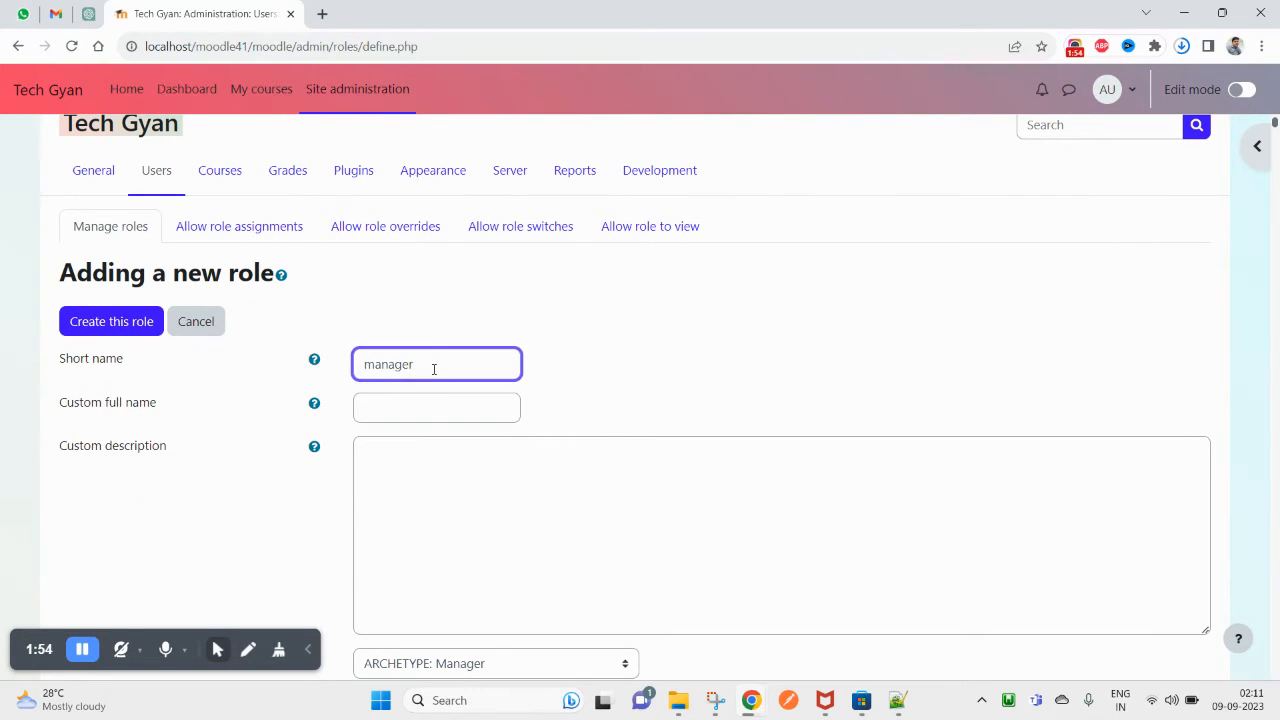
type("_cre")
key("ctrl+a")
key("ctrl+c")
Step: Paste the short name as the custom full name and rework it to New Manager
left_click(430, 396)
key("ctrl+v")
left_click_drag(416, 408, 436, 406)
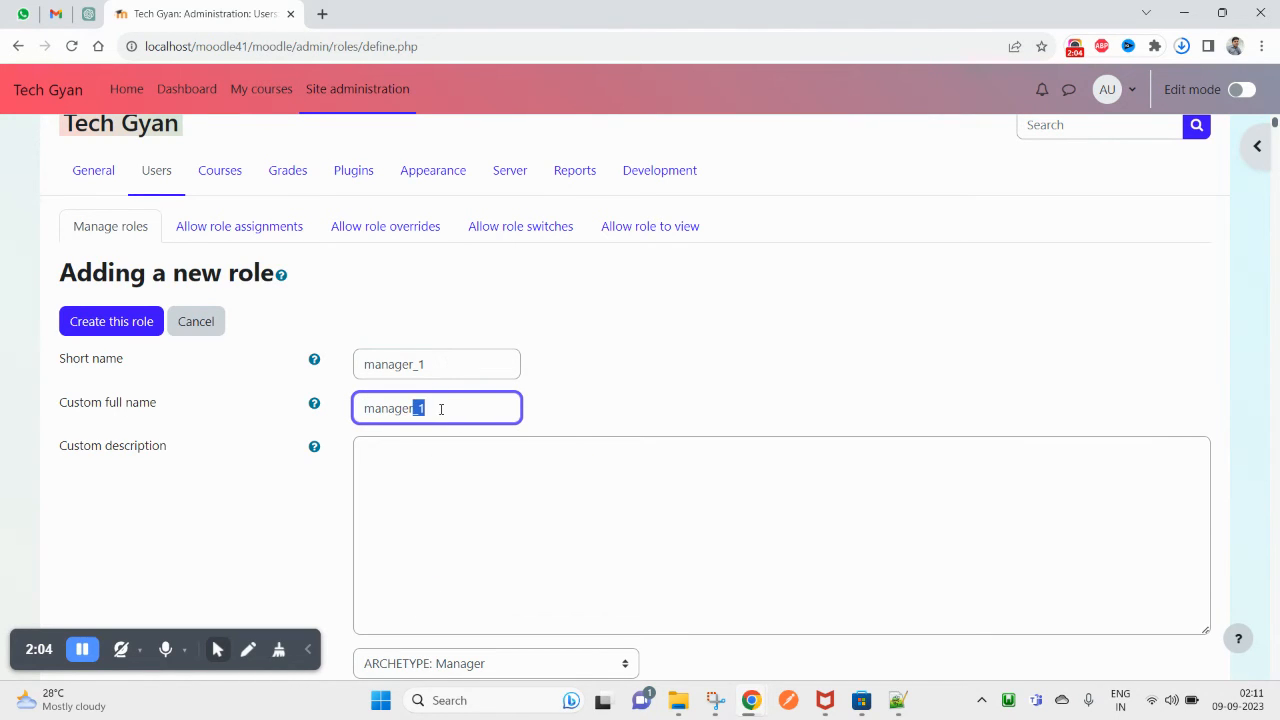
key("shift+Right")
type("M")
type("New")
triple_click(438, 402)
Step: Copy the custom full name into the custom description so it reads New Manager
key("ctrl+c")
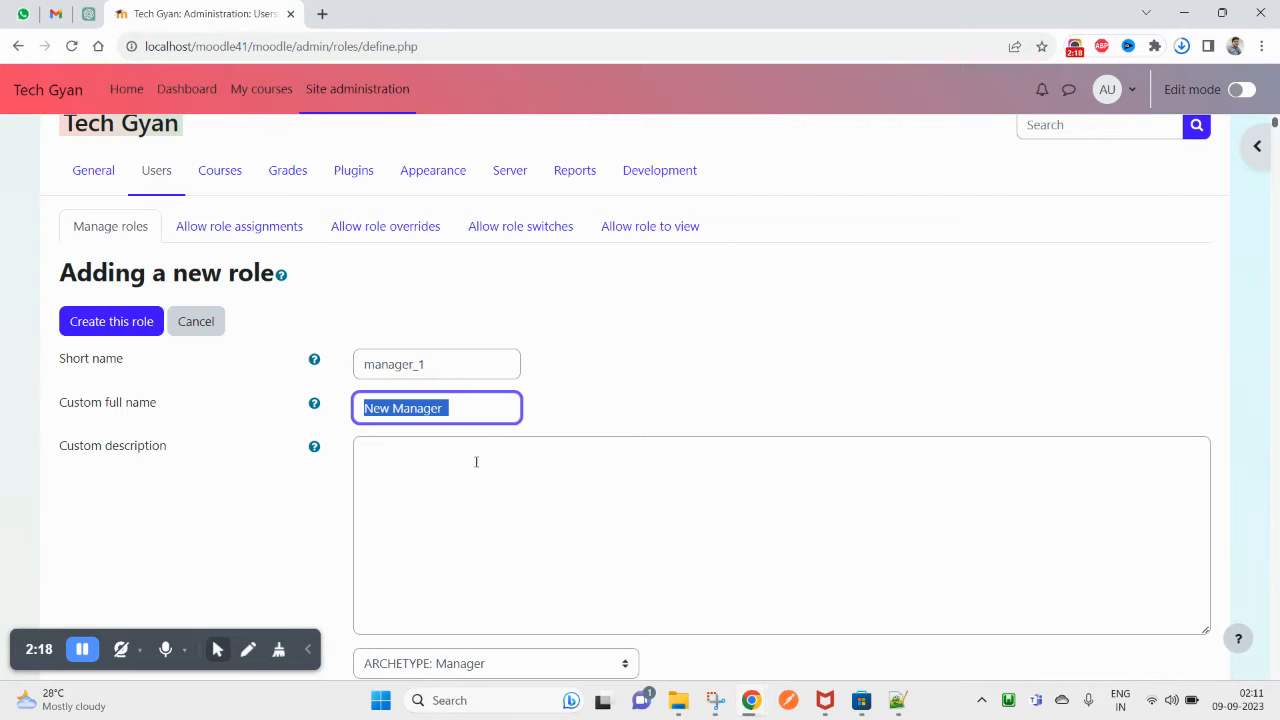
left_click(466, 517)
key("ctrl+v")
scroll(491, 506, "down", 2)
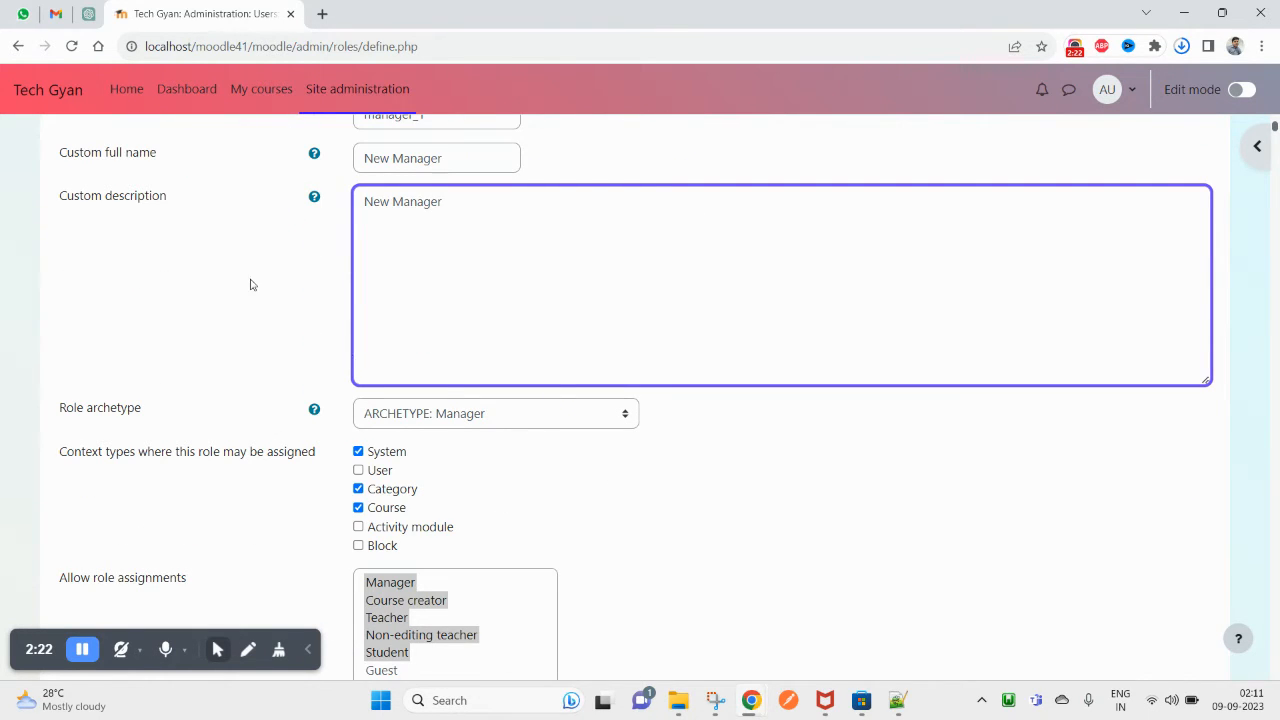
Step: Try the Course creator role archetype and set the archetype back to Manager
scroll(409, 337, "up", 2)
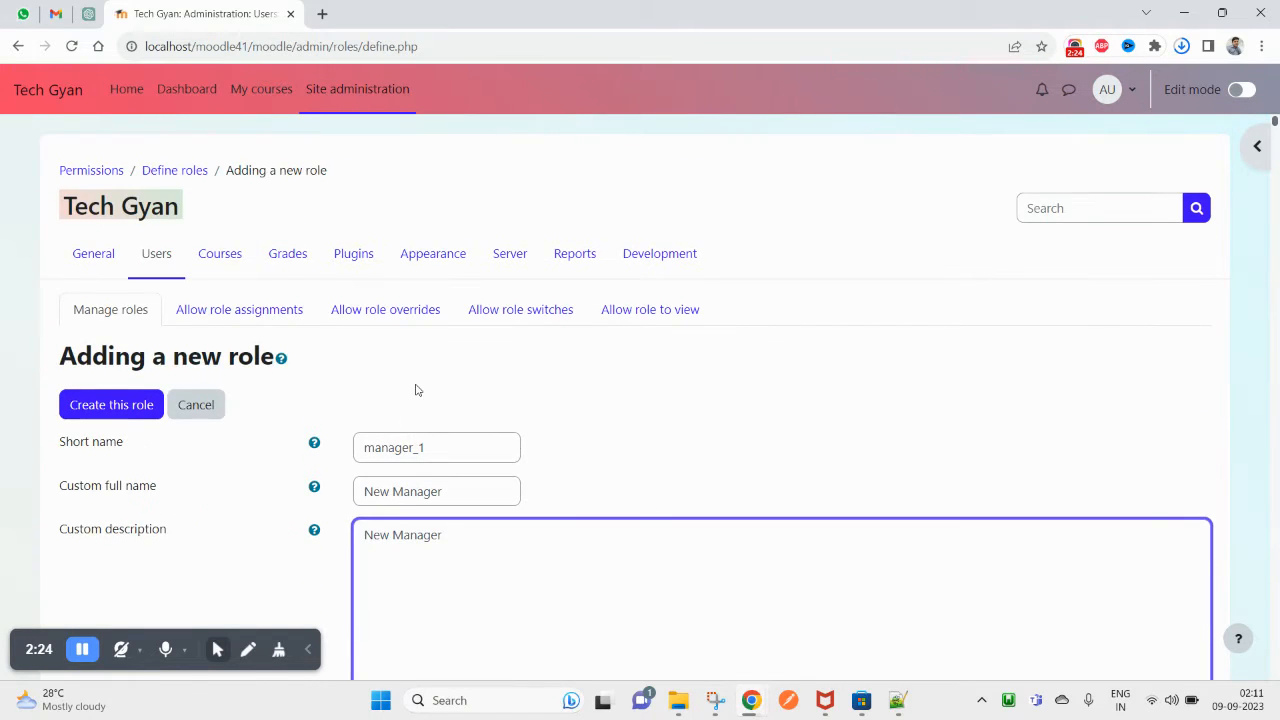
scroll(417, 394, "down", 2)
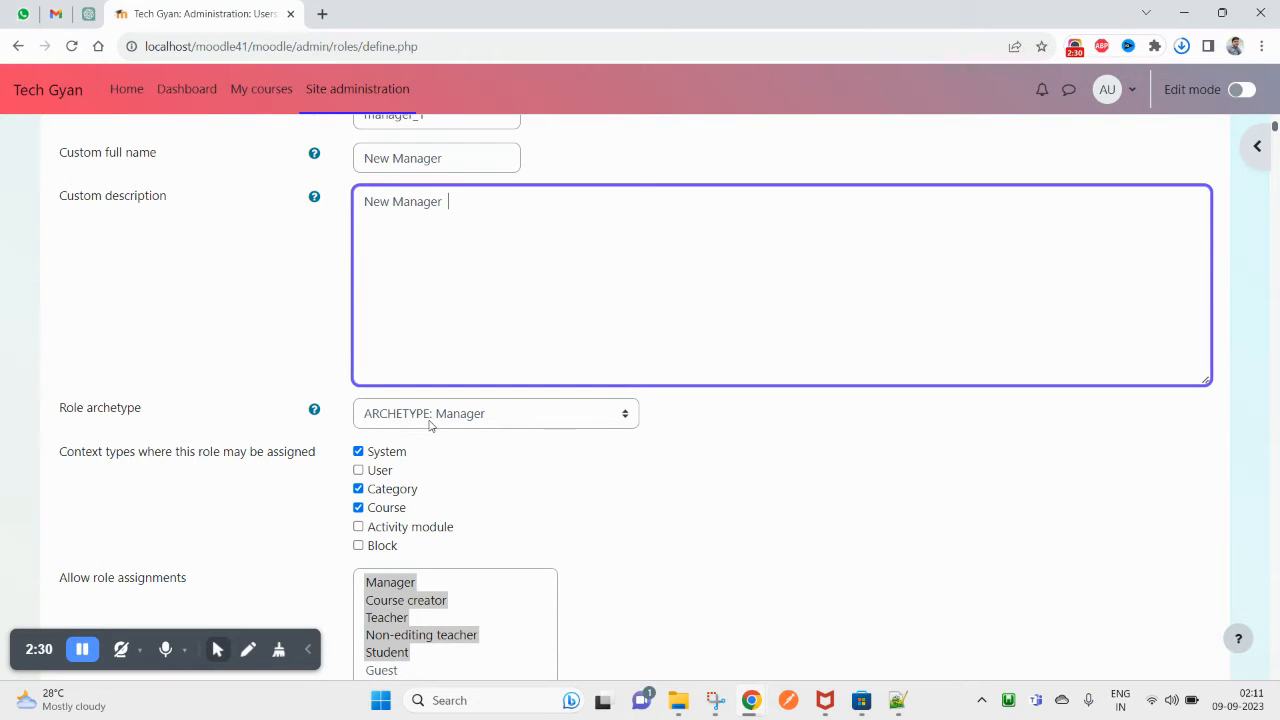
left_click(432, 419)
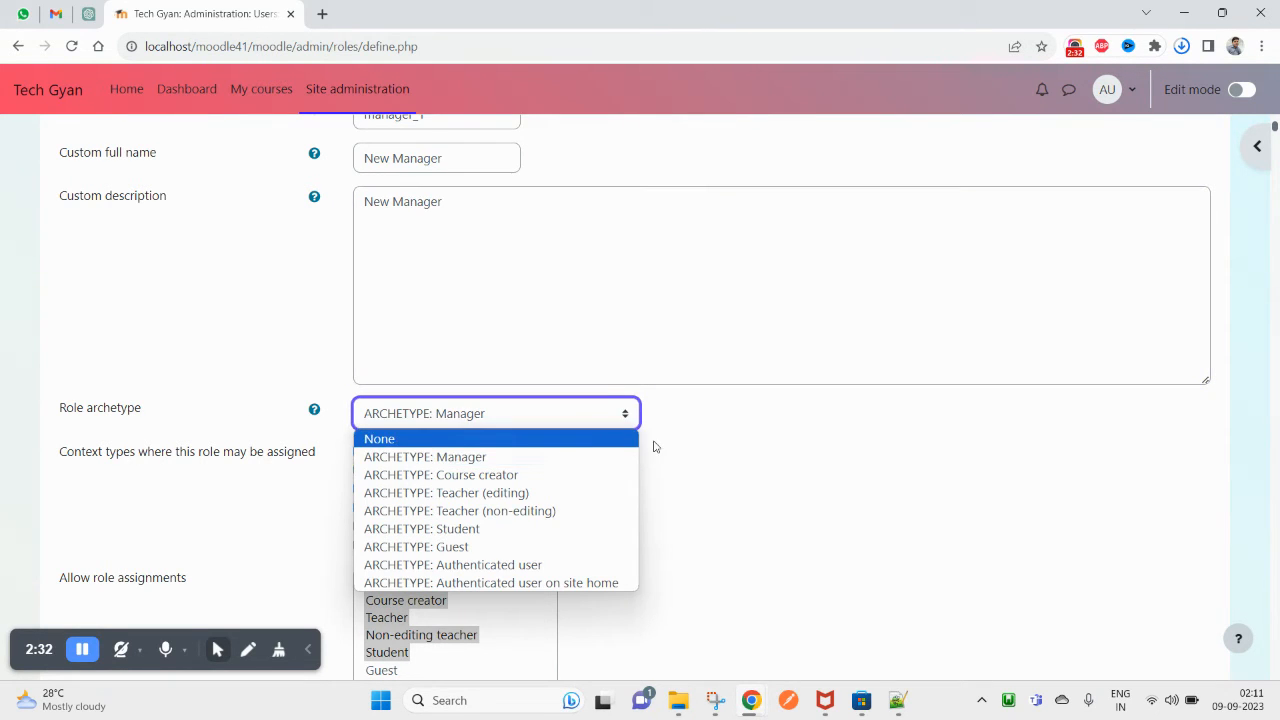
left_click(651, 463)
left_click(532, 420)
left_click(447, 474)
left_click(458, 424)
left_click(425, 458)
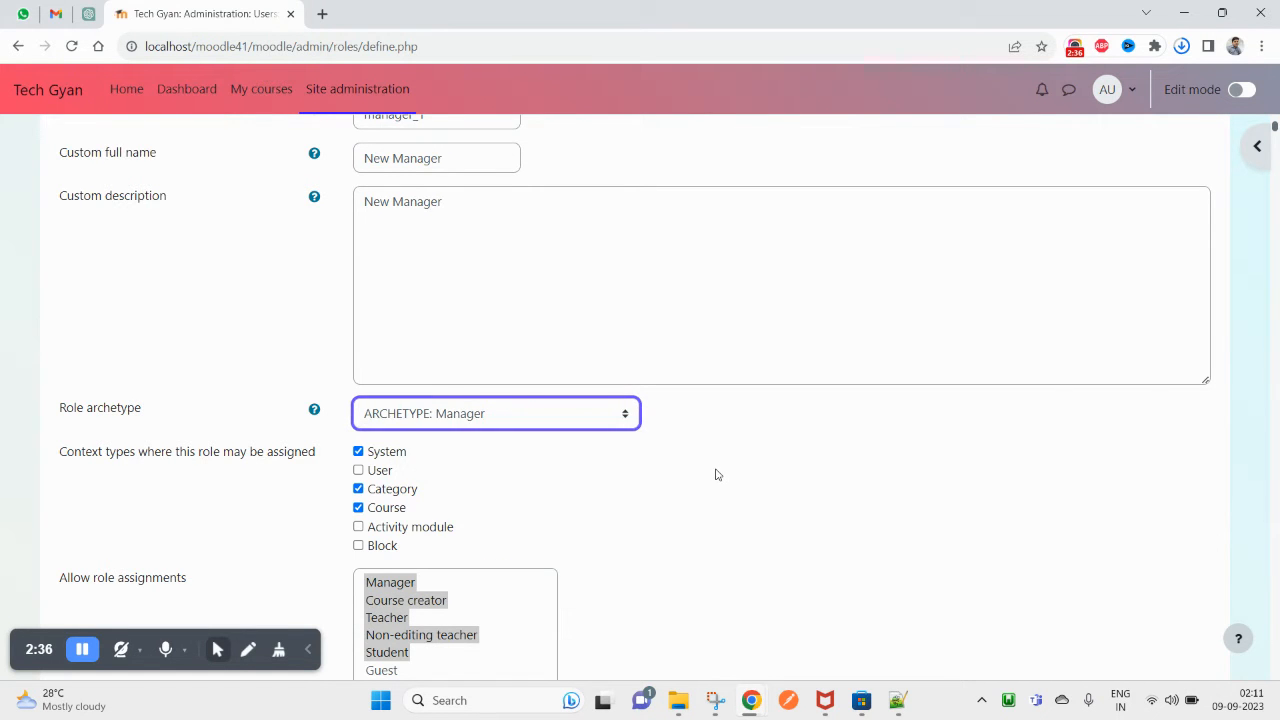
Step: Examine the role's context types, the allowed role assignments and overrides, and the capability permissions
scroll(601, 501, "down", 3)
scroll(601, 501, "down", 15)
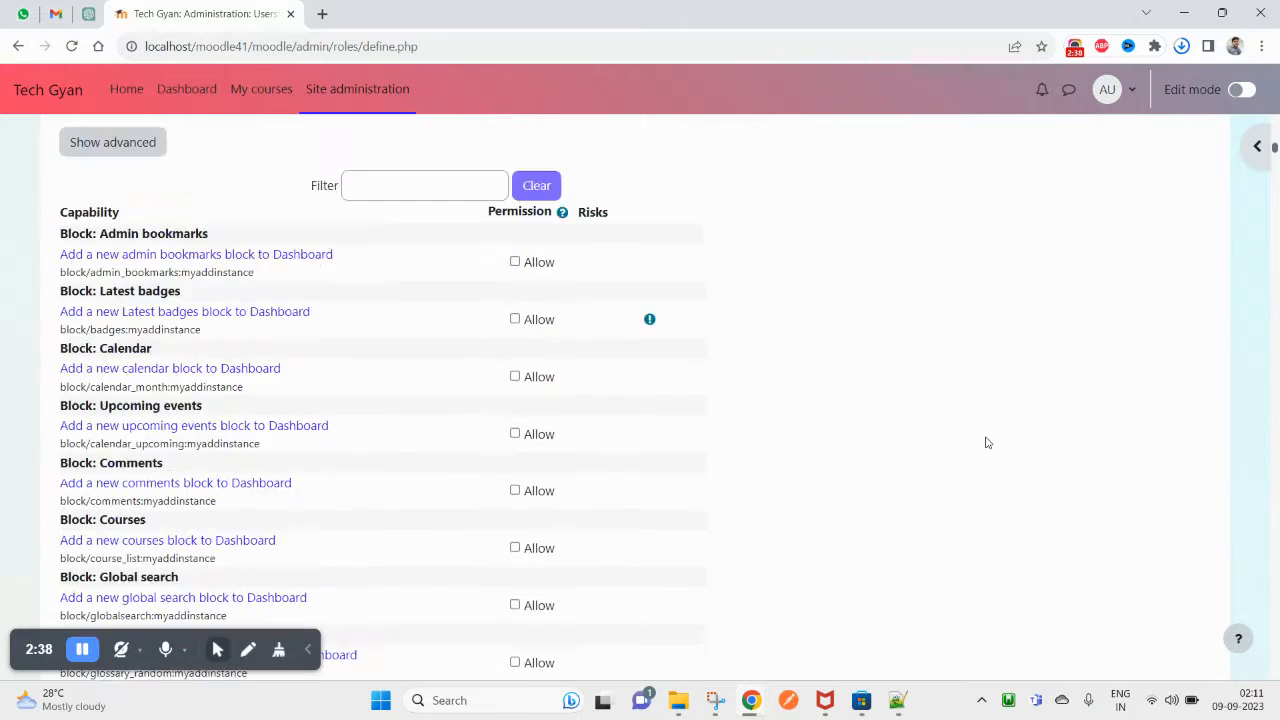
scroll(471, 381, "up", 20)
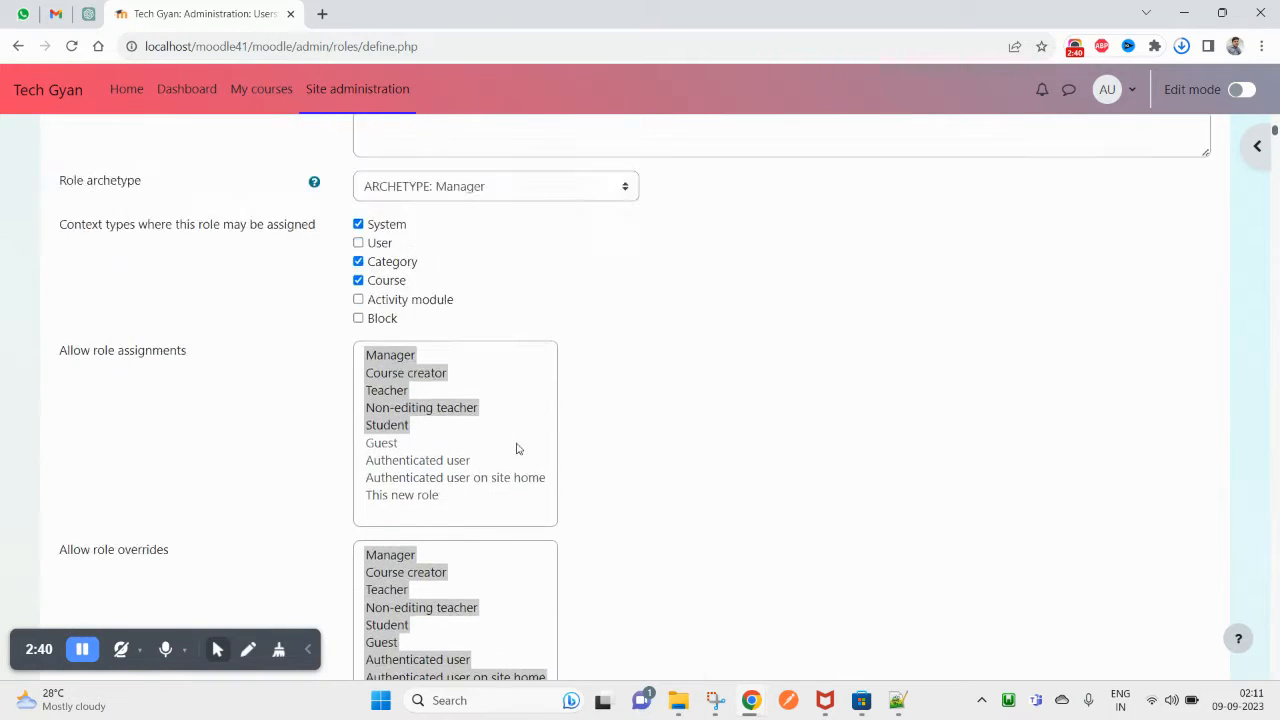
scroll(500, 450, "down", 3)
scroll(487, 462, "down", 2)
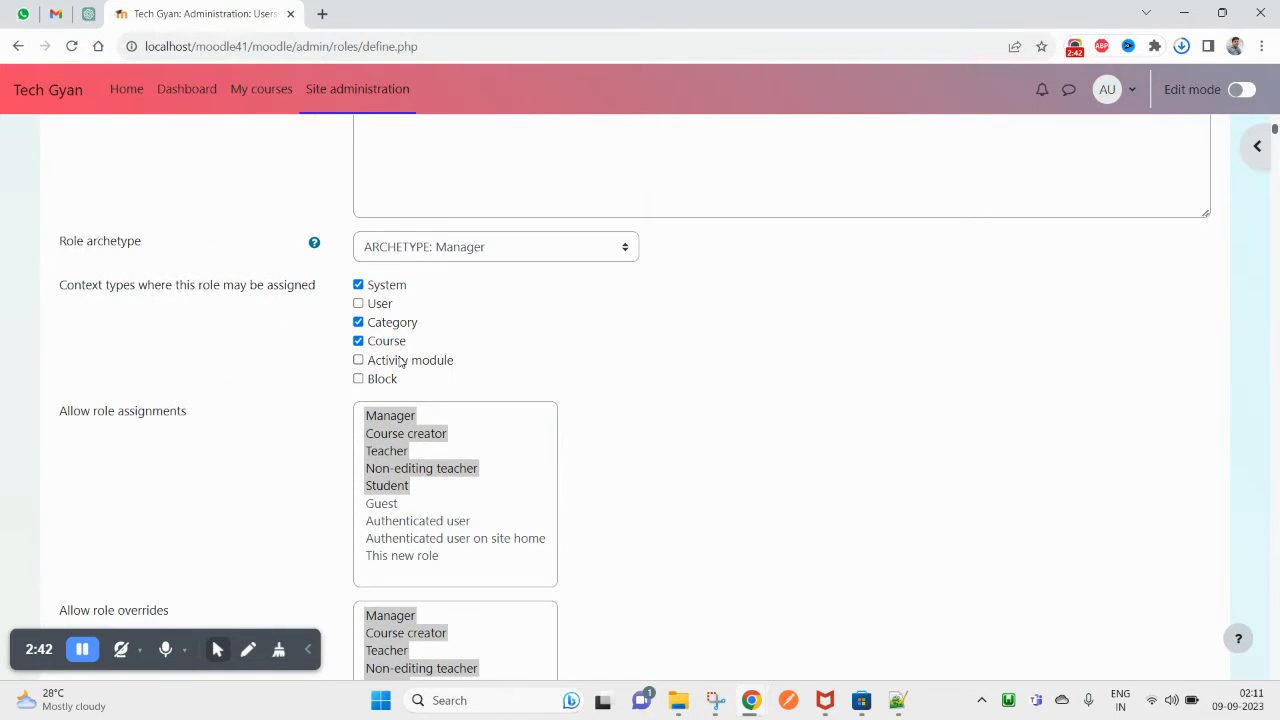
scroll(660, 487, "down", 3)
scroll(660, 487, "up", 3)
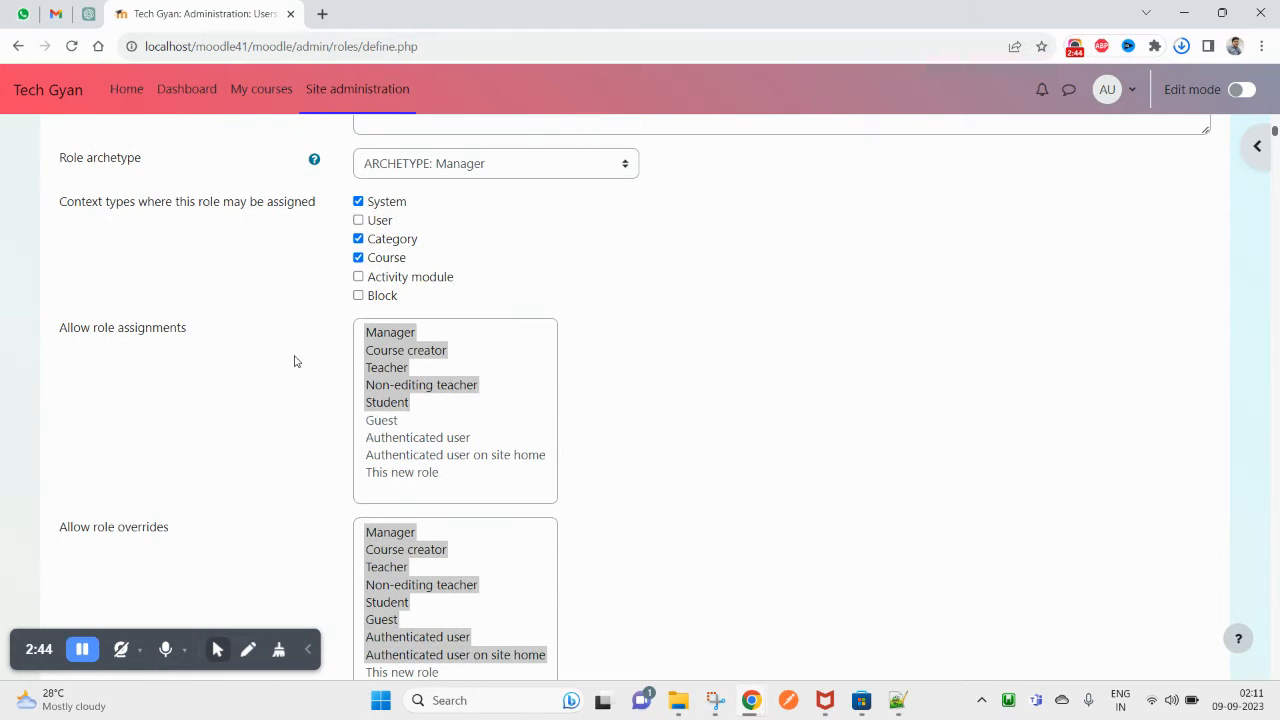
left_click_drag(60, 333, 197, 337)
scroll(574, 300, "up", 5)
scroll(454, 437, "down", 6)
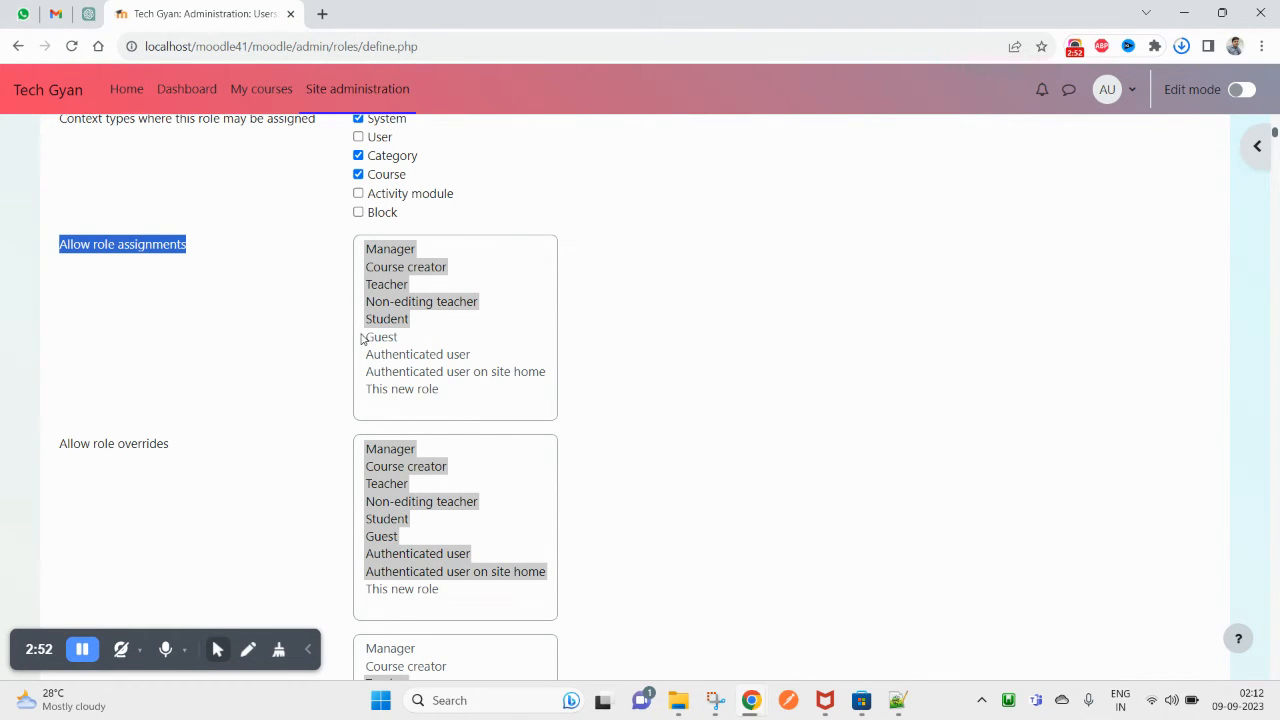
scroll(600, 300, "up", 5)
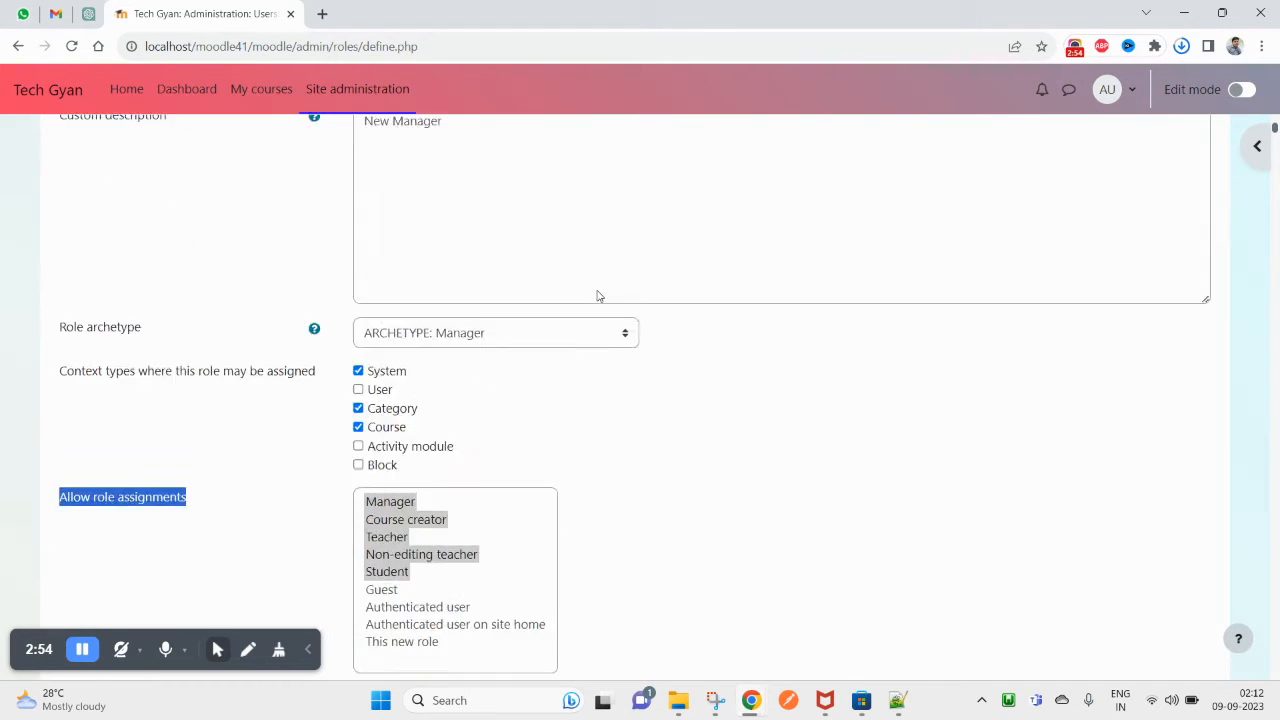
scroll(417, 329, "down", 4)
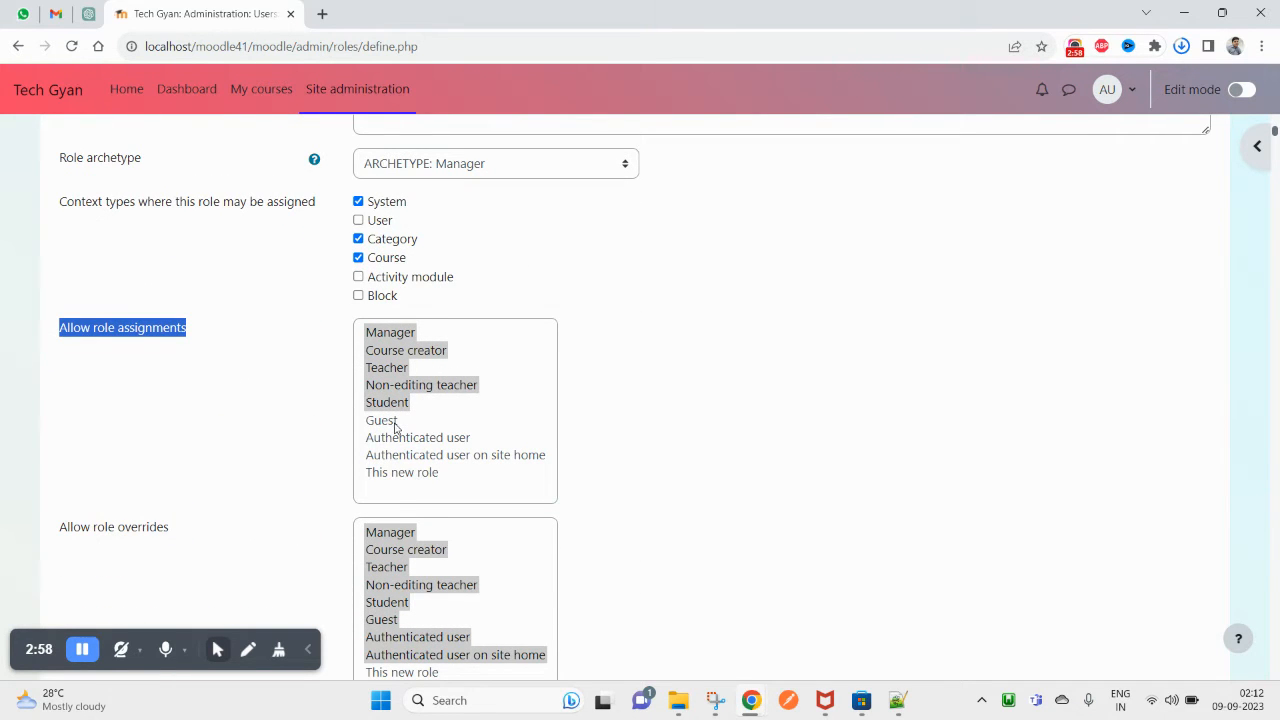
scroll(395, 427, "up", 1)
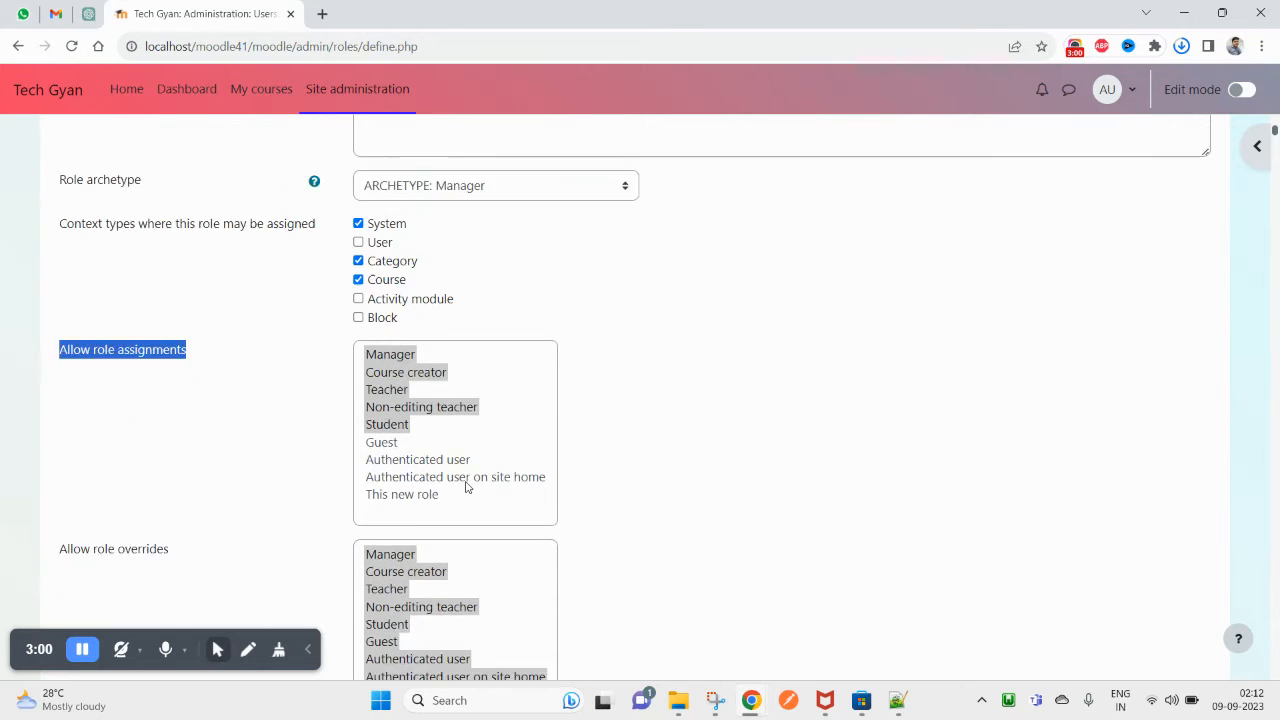
Step: Select Manager through Student as the roles allowed for role assignments
scroll(390, 400, "down", 2)
left_click(392, 321)
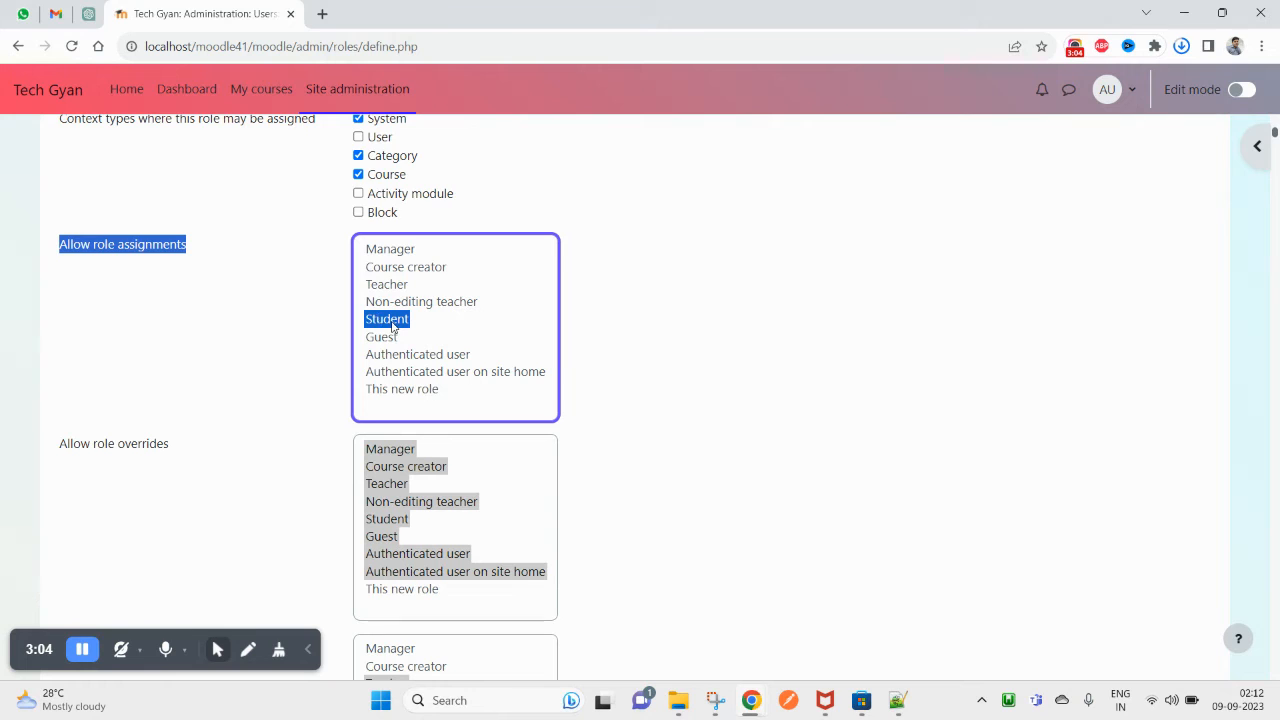
left_click(397, 256, "shift")
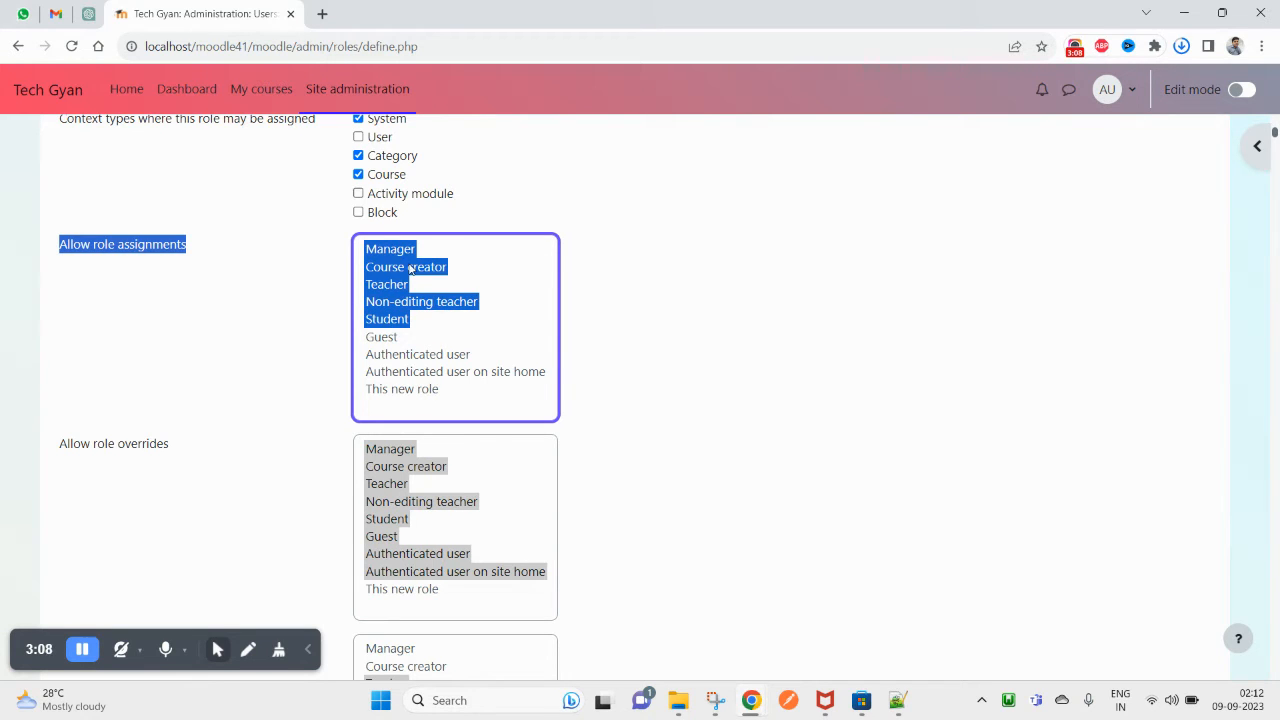
Step: Examine the role overrides and role switches lists, and check the role switching option for the account
scroll(444, 364, "down", 1)
scroll(340, 436, "down", 1)
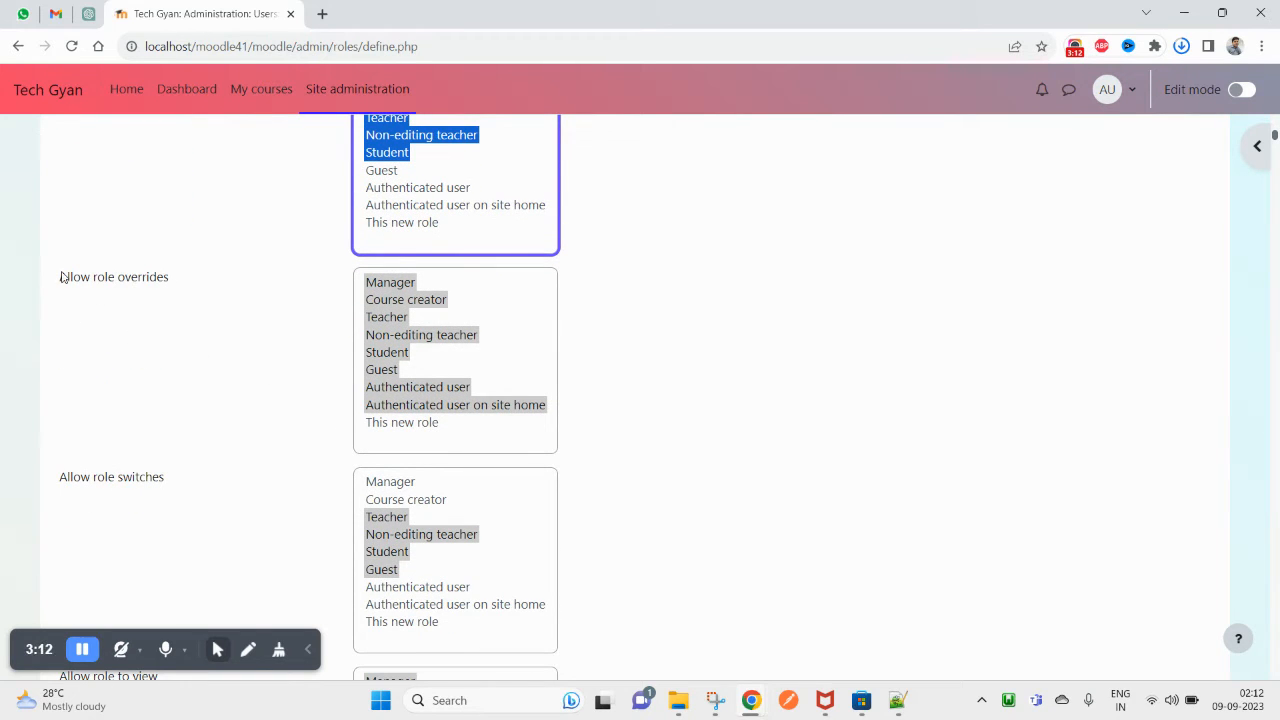
left_click(1130, 90)
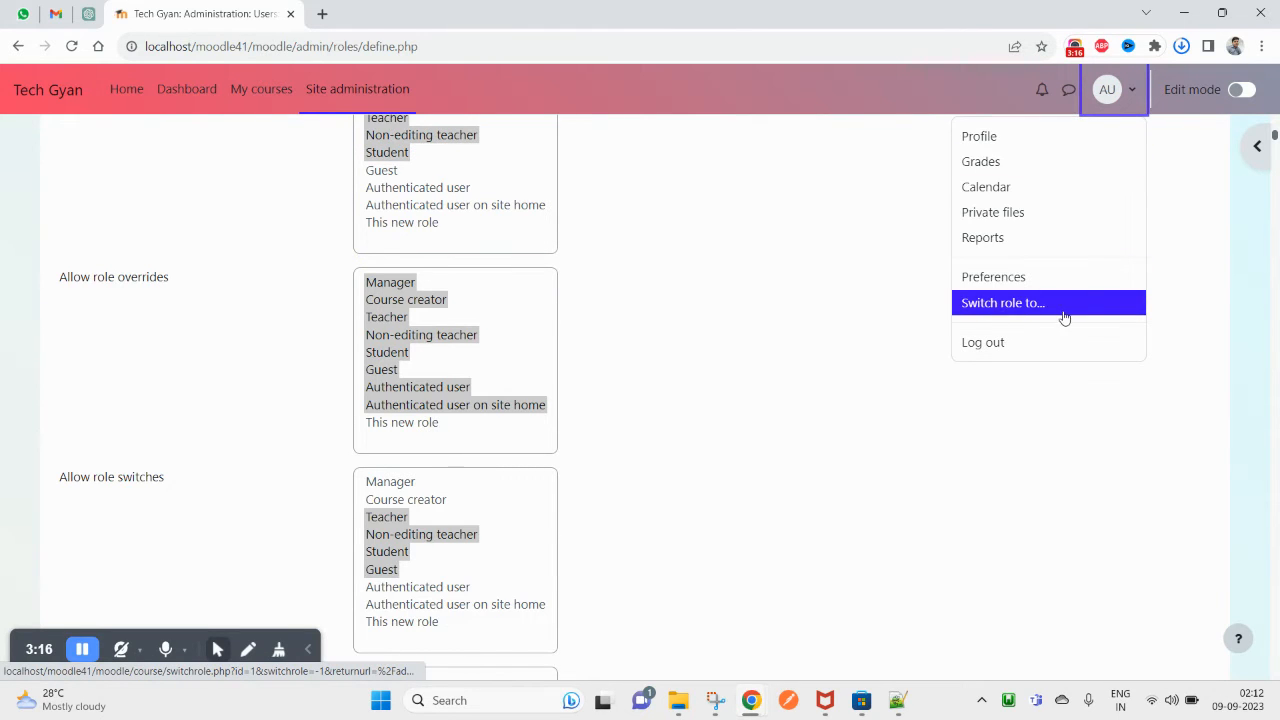
left_click(680, 410)
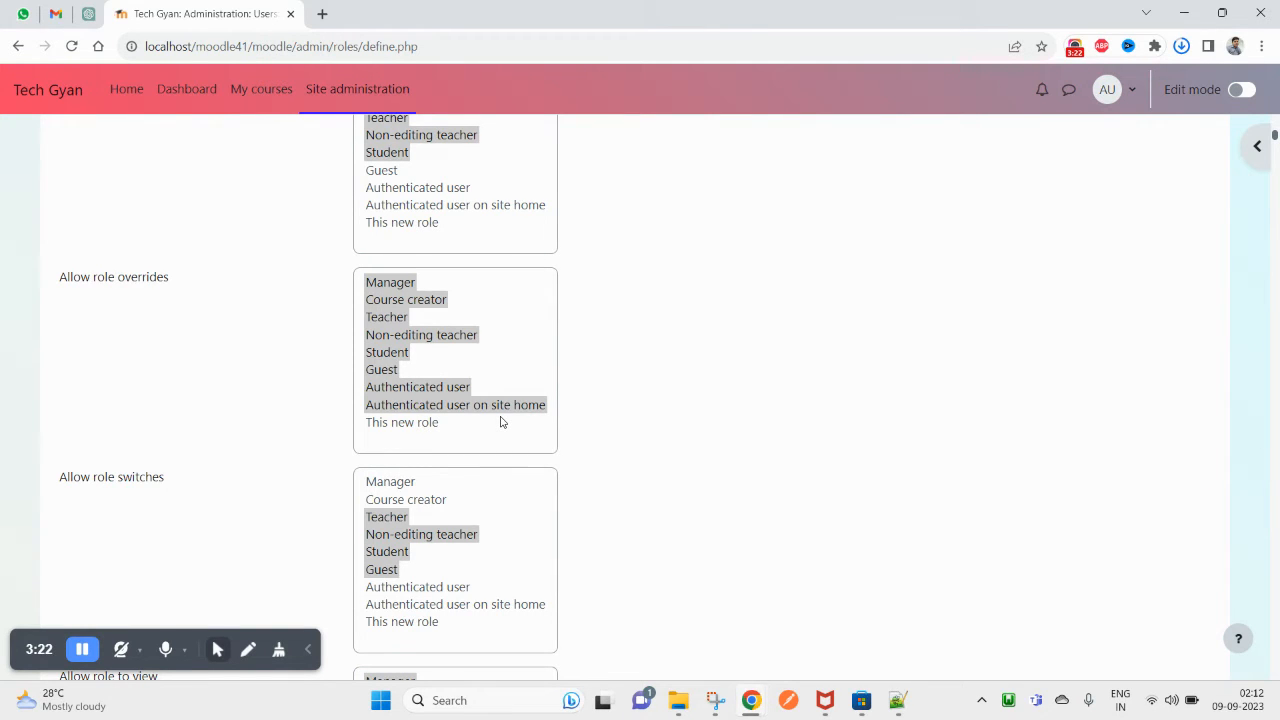
scroll(420, 395, "down", 2)
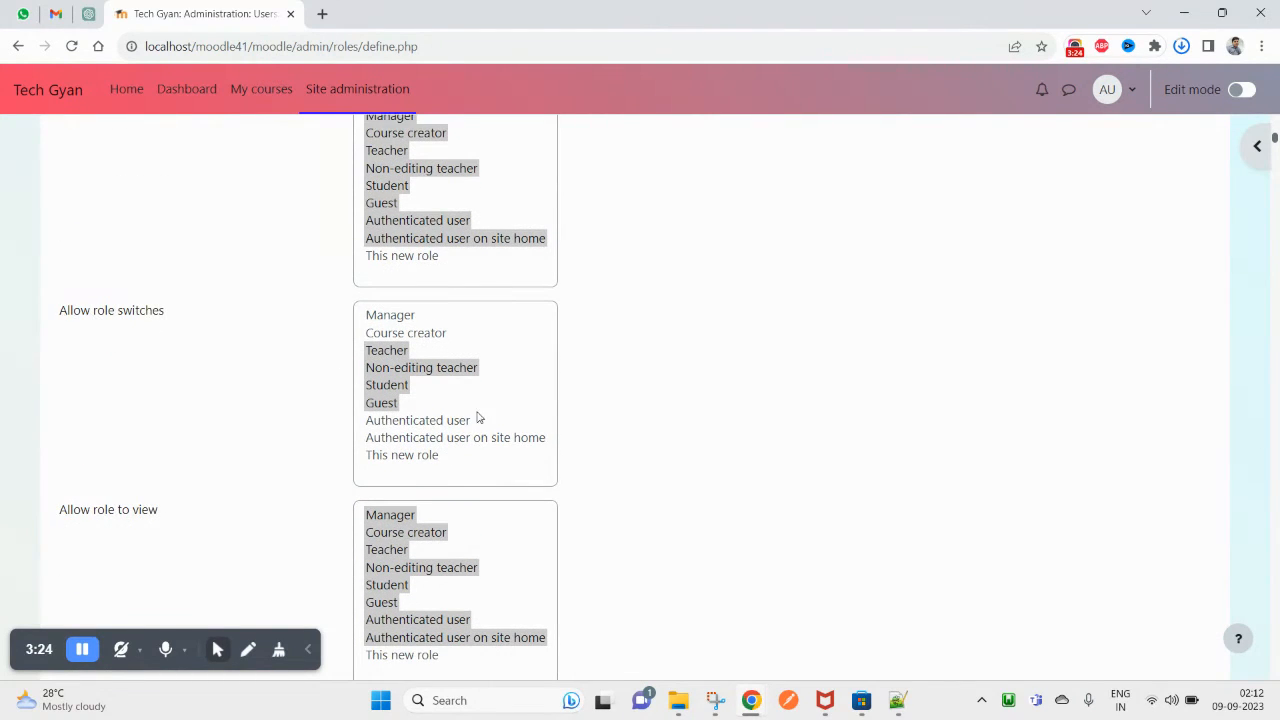
left_click_drag(60, 316, 186, 334)
scroll(594, 434, "up", 2)
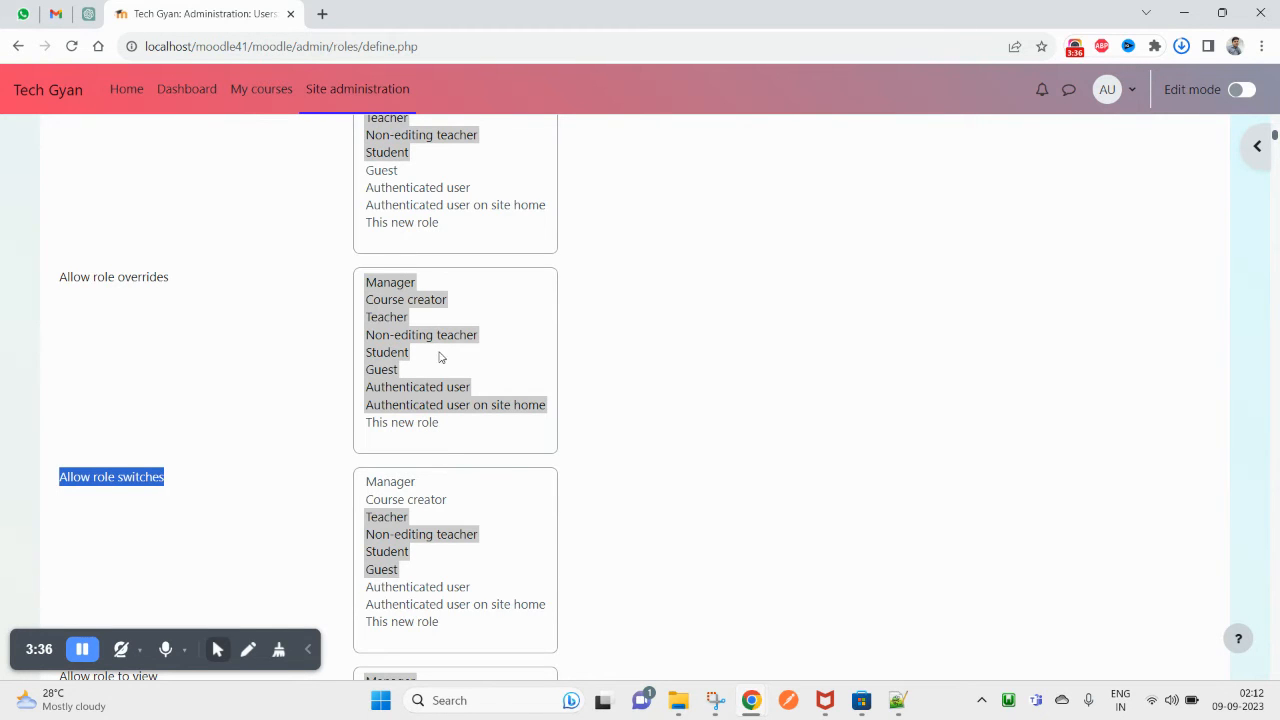
scroll(475, 450, "down", 2)
scroll(451, 277, "up", 2)
scroll(181, 348, "down", 2)
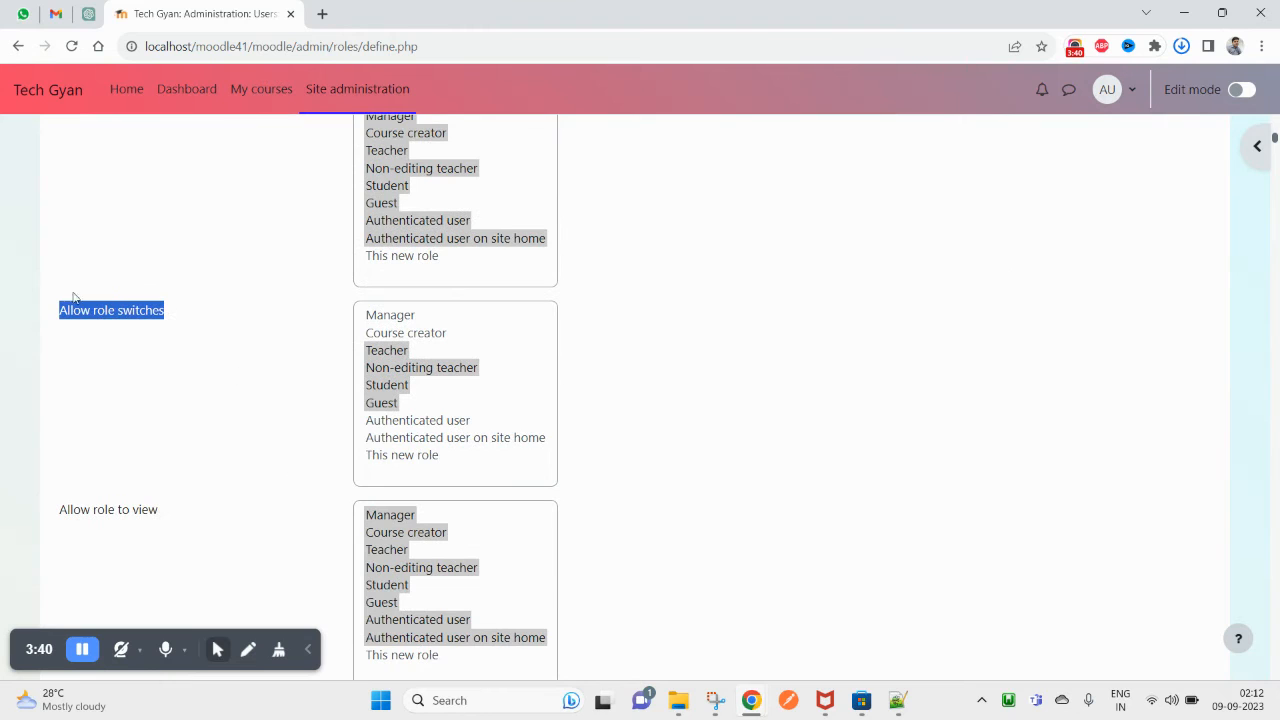
Step: View the list of roles to switch to in a separate tab and return to the new role form
left_click(1110, 89)
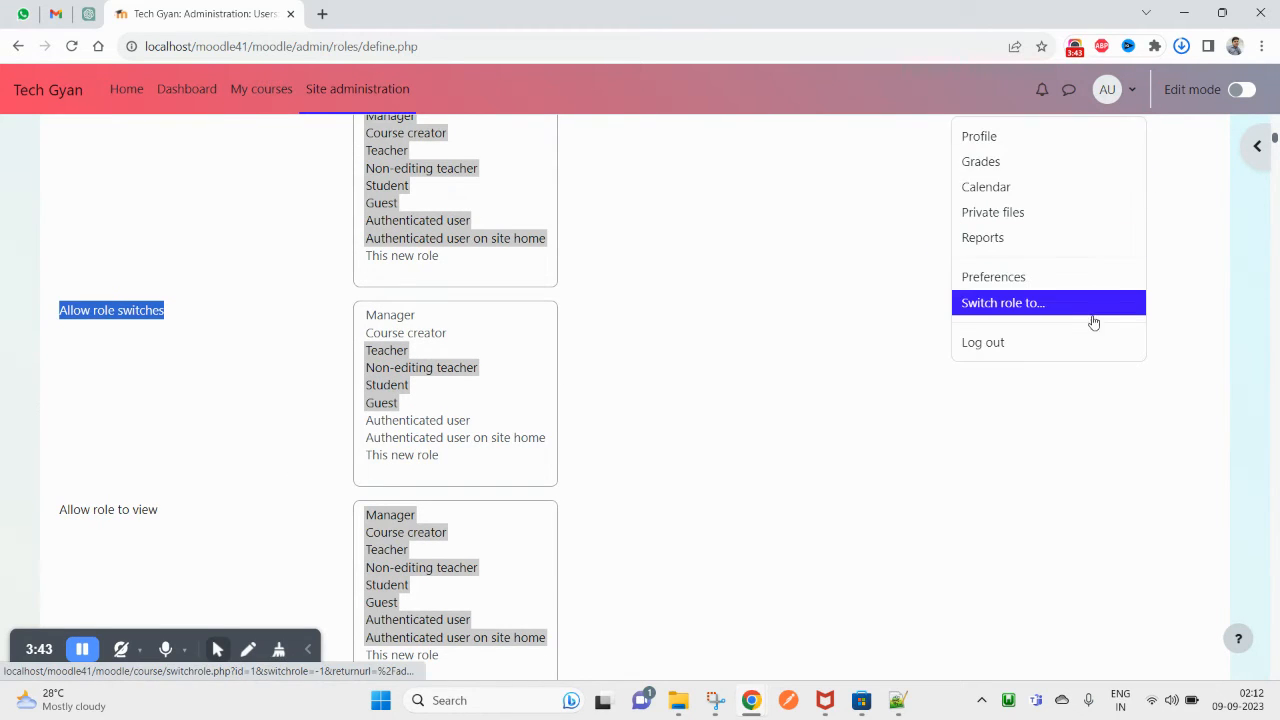
left_click(1003, 307)
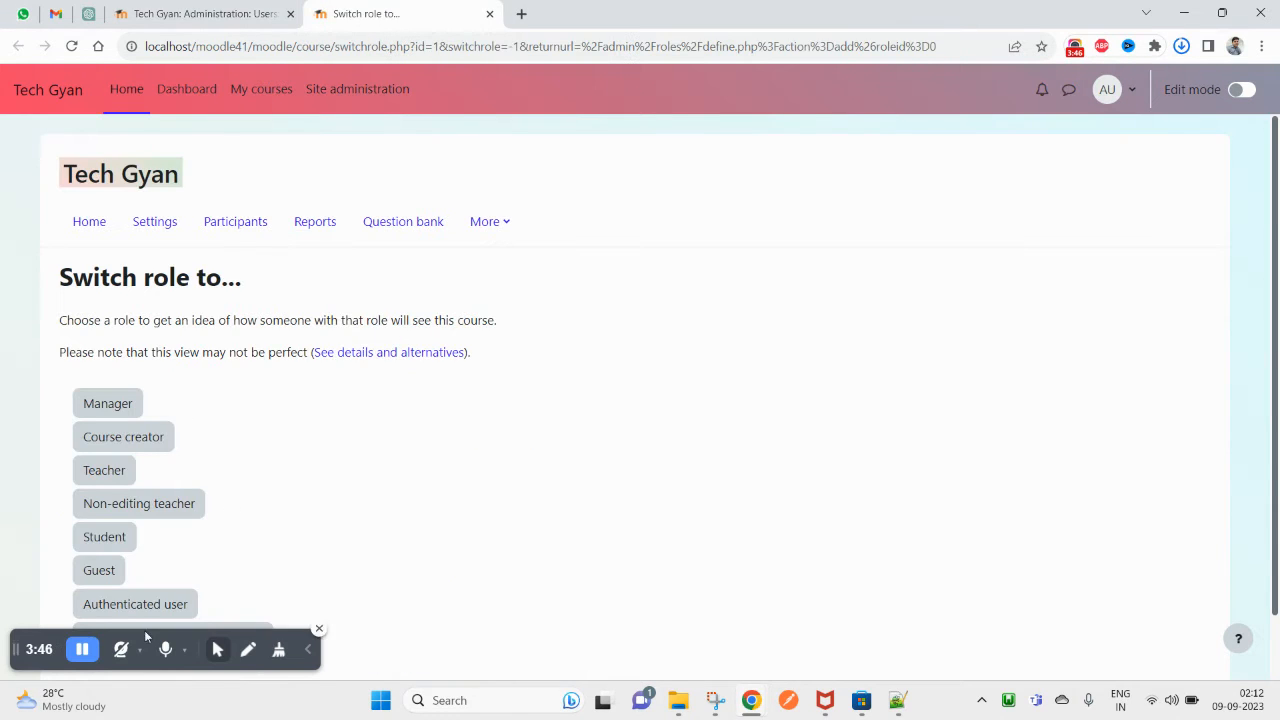
scroll(166, 442, "down", 1)
left_click(235, 12)
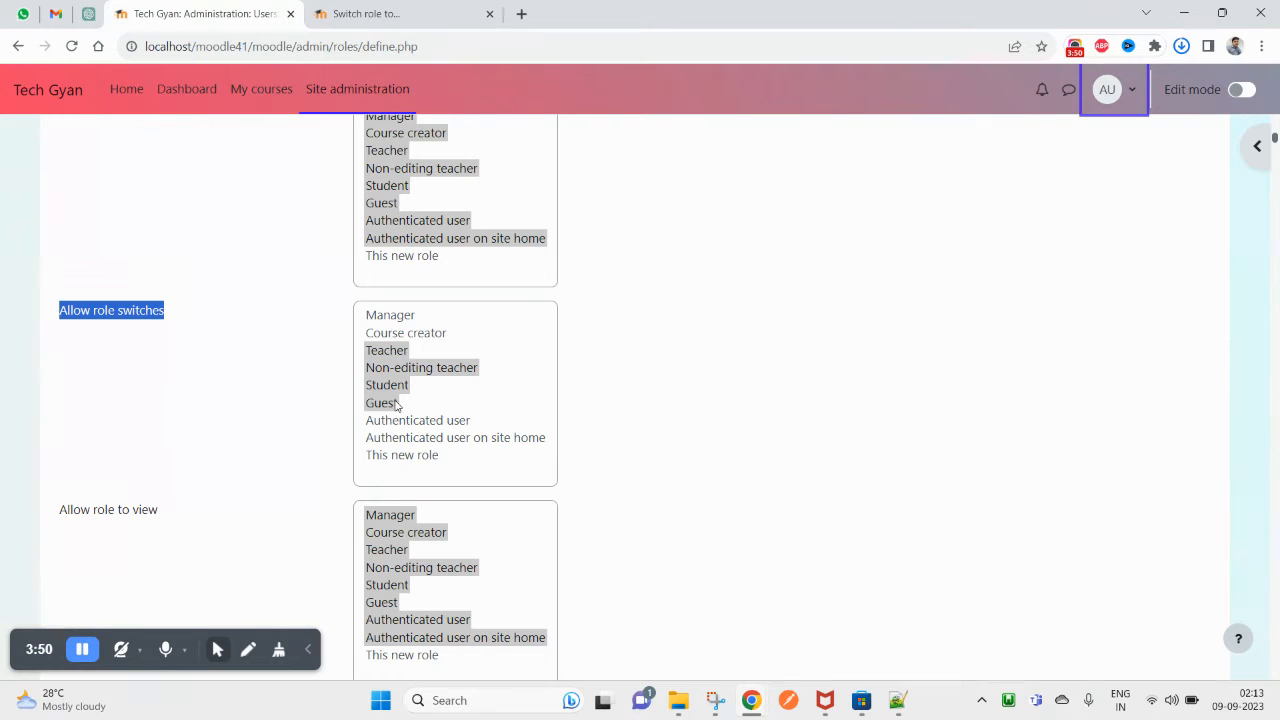
Step: Review the new role's context types and its allowed role assignments, overrides, switches and roles to view
scroll(395, 403, "down", 2)
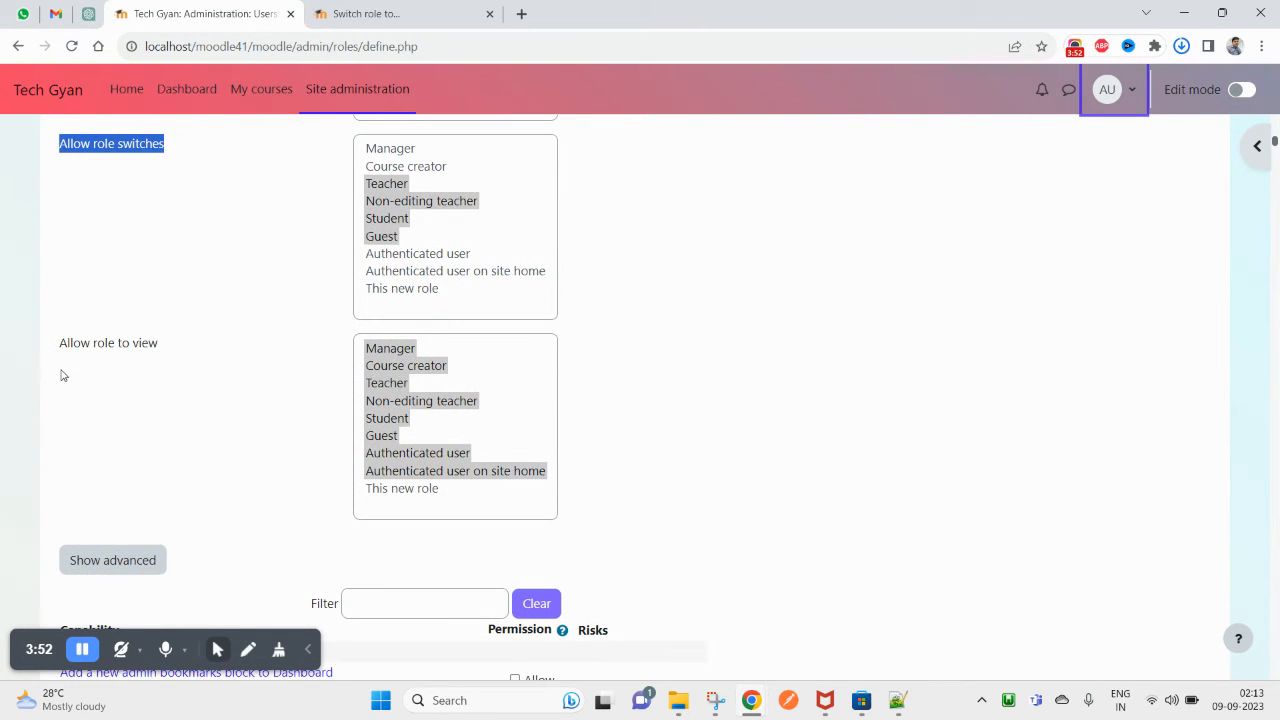
scroll(280, 360, "up", 10)
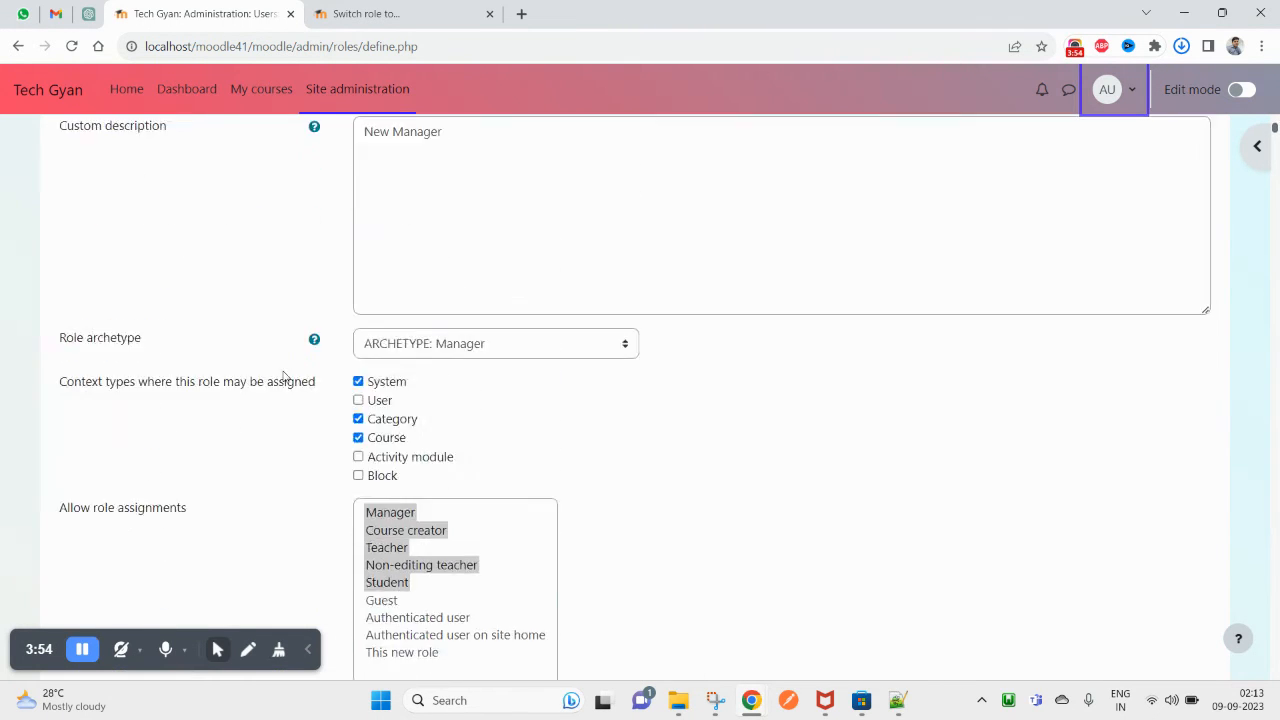
scroll(446, 380, "down", 4)
scroll(413, 427, "down", 9)
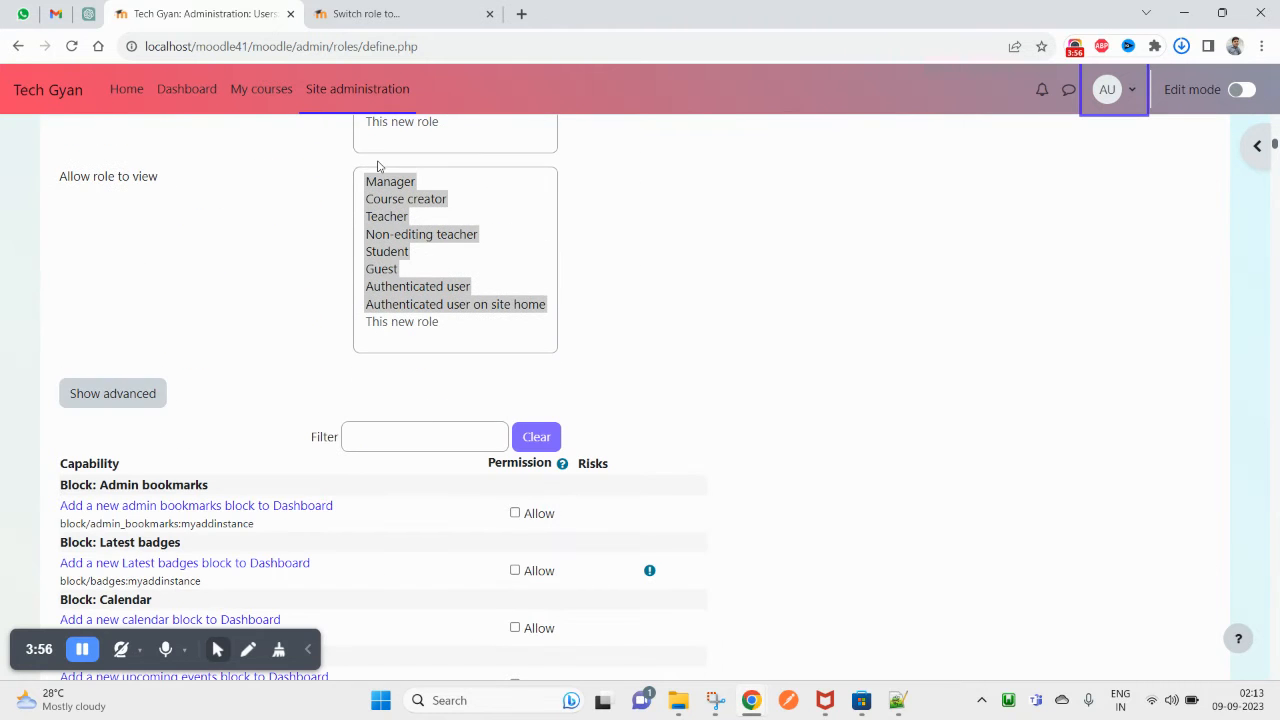
scroll(429, 296, "up", 11)
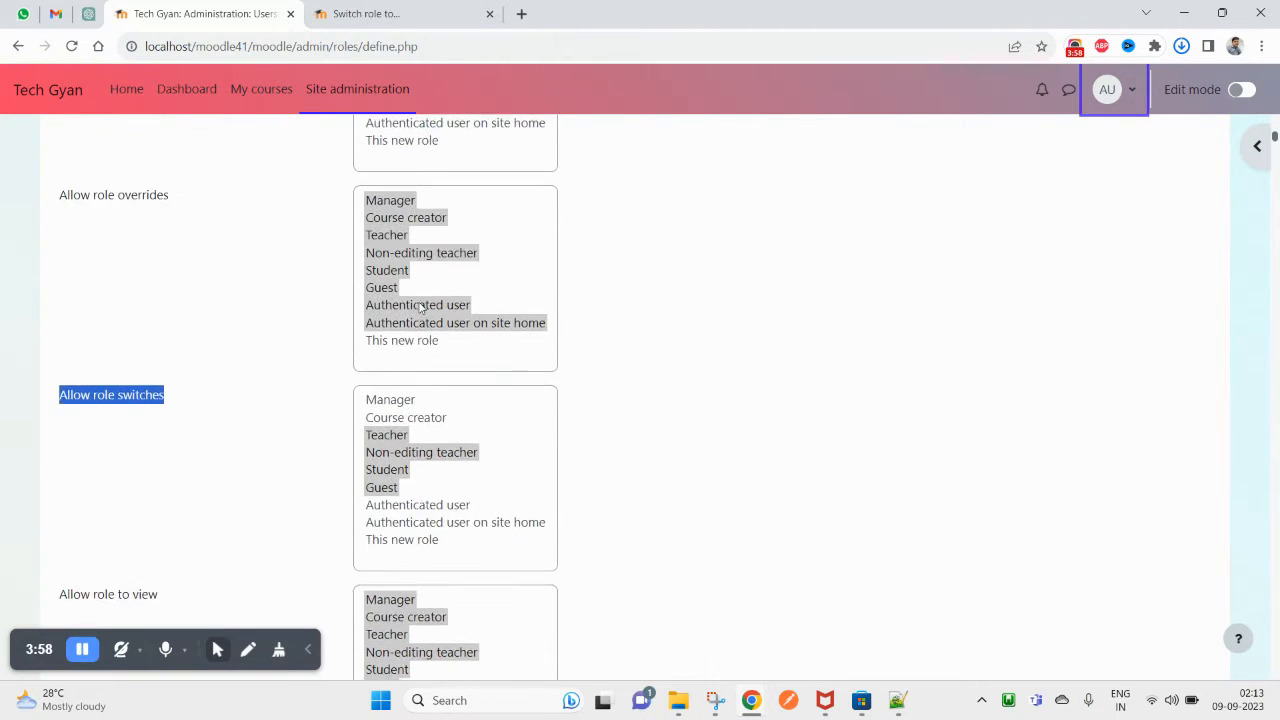
scroll(399, 290, "up", 2)
scroll(395, 305, "down", 9)
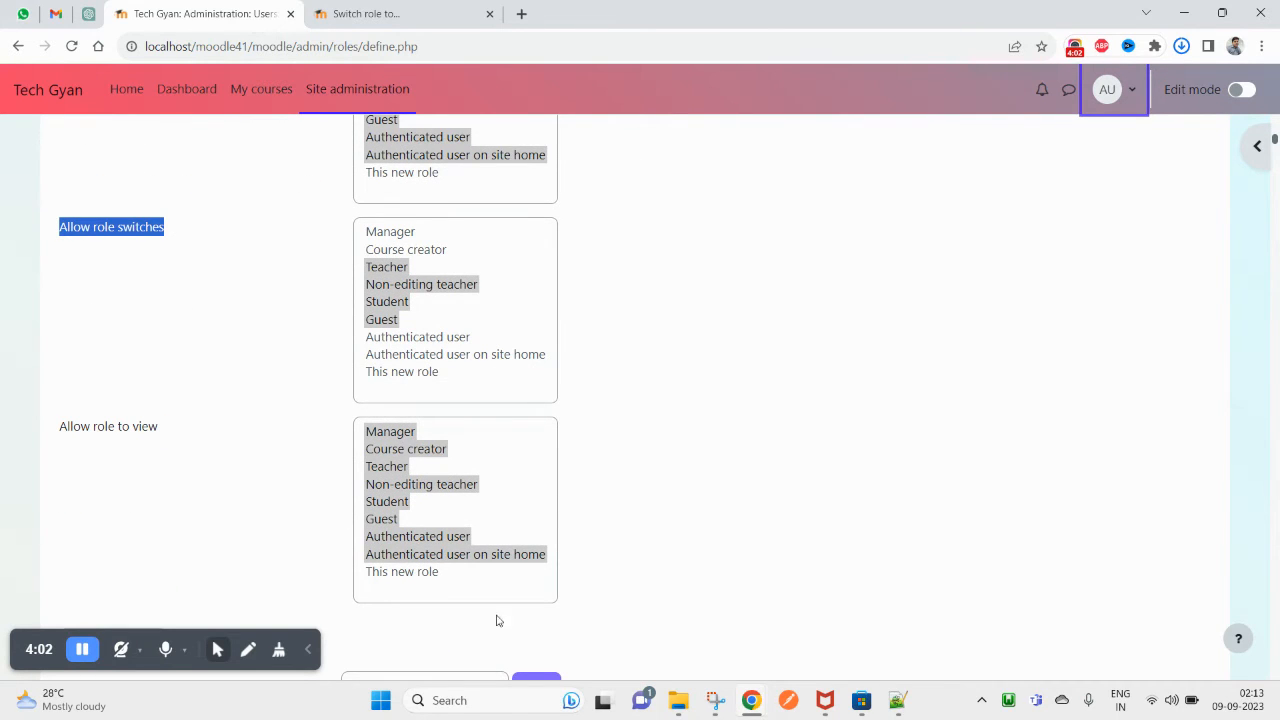
scroll(486, 497, "down", 3)
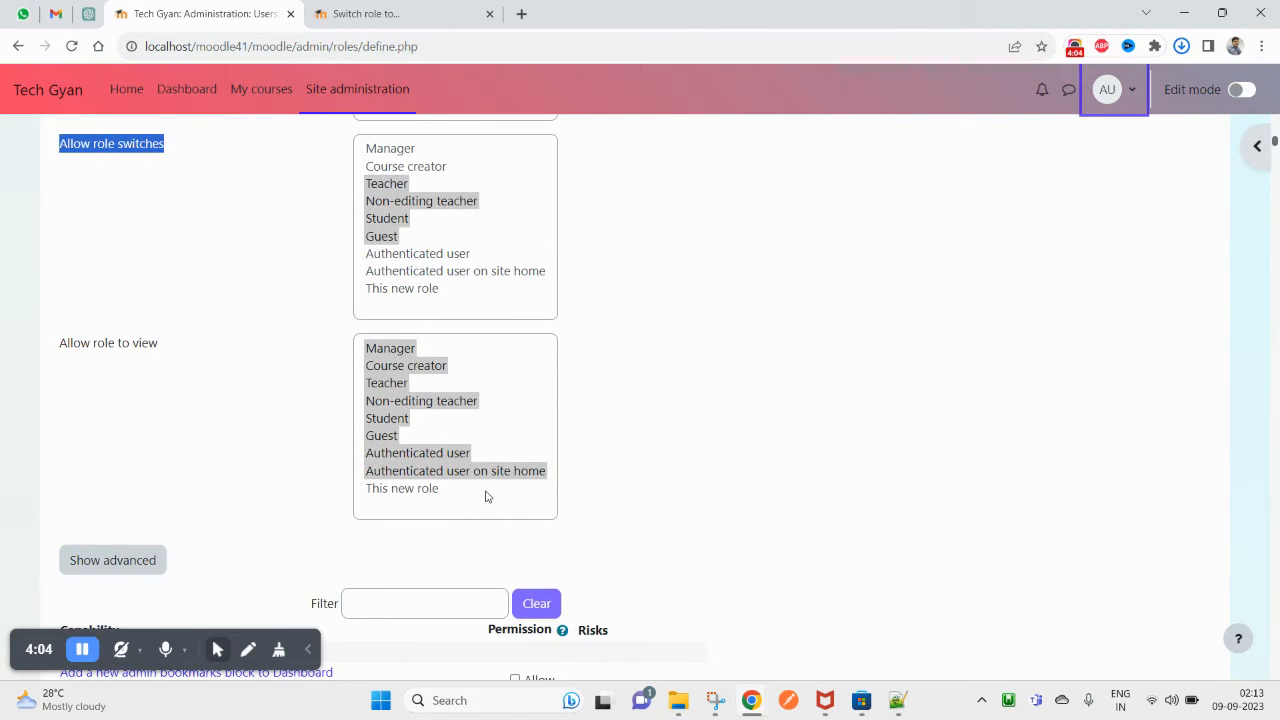
Step: Create the New Manager role with the current settings and look over its saved definition
scroll(862, 478, "up", 4)
scroll(862, 478, "up", 10)
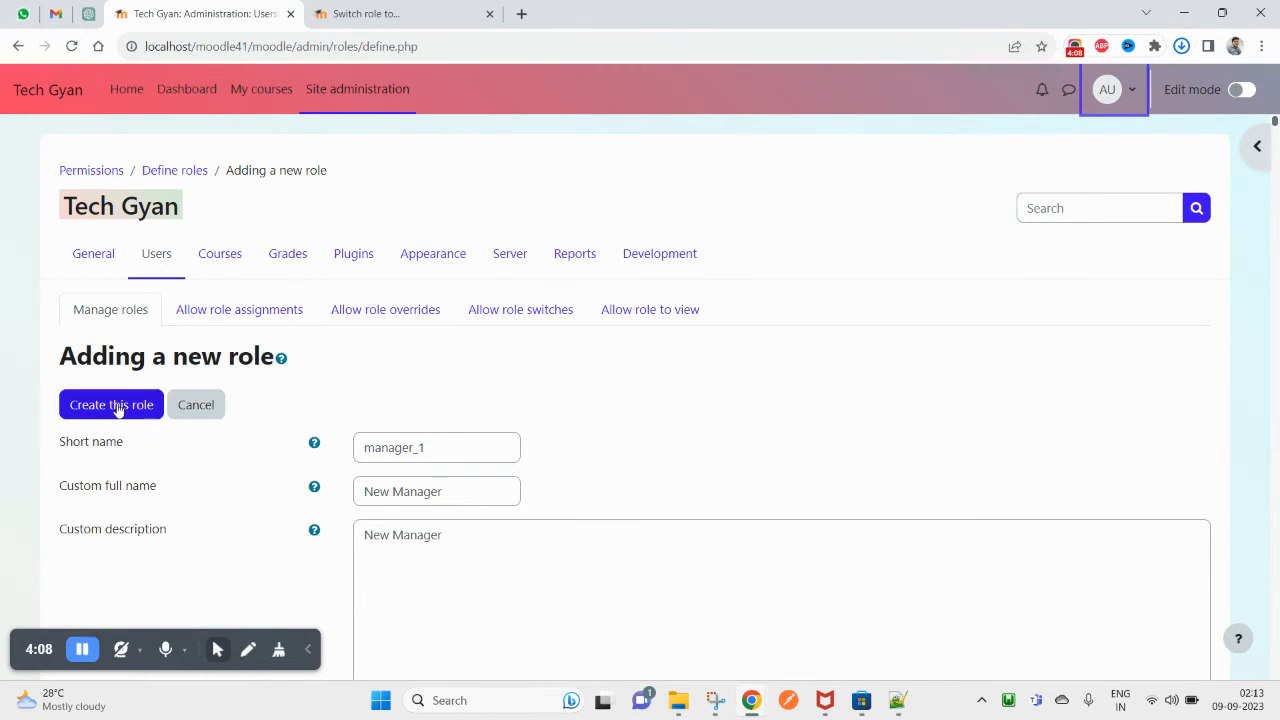
left_click(107, 416)
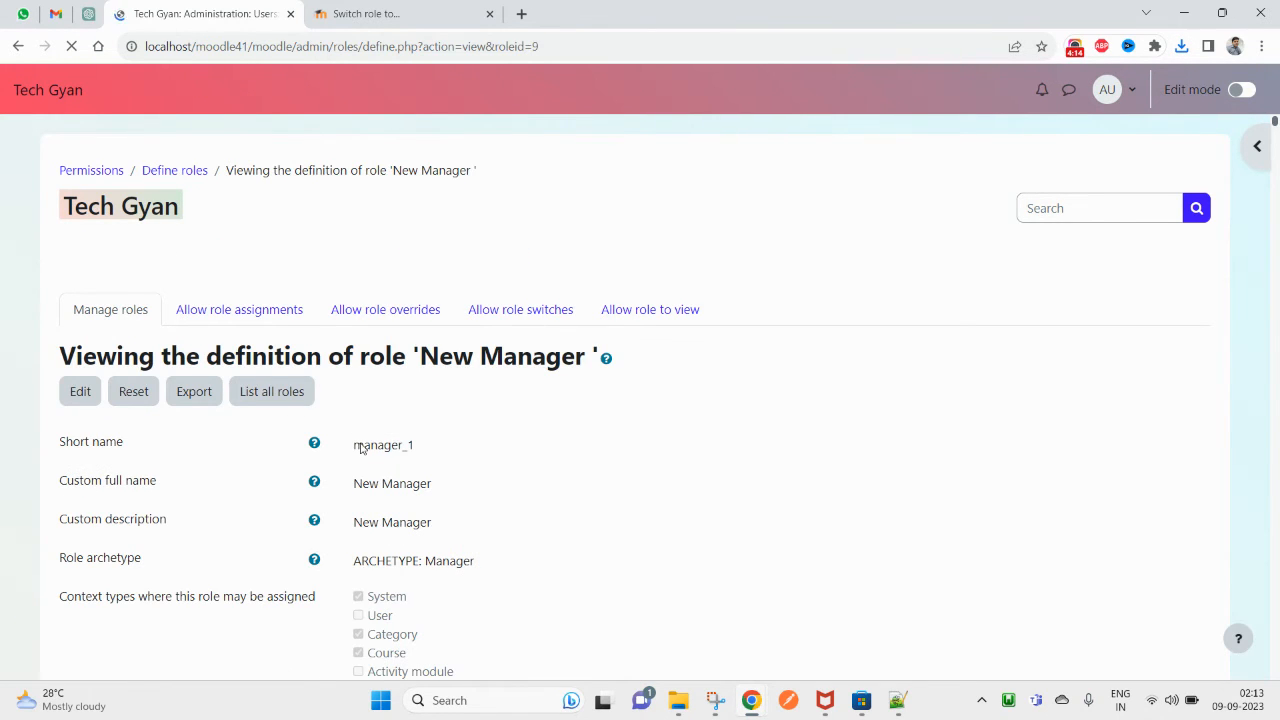
scroll(440, 468, "down", 5)
scroll(446, 442, "up", 5)
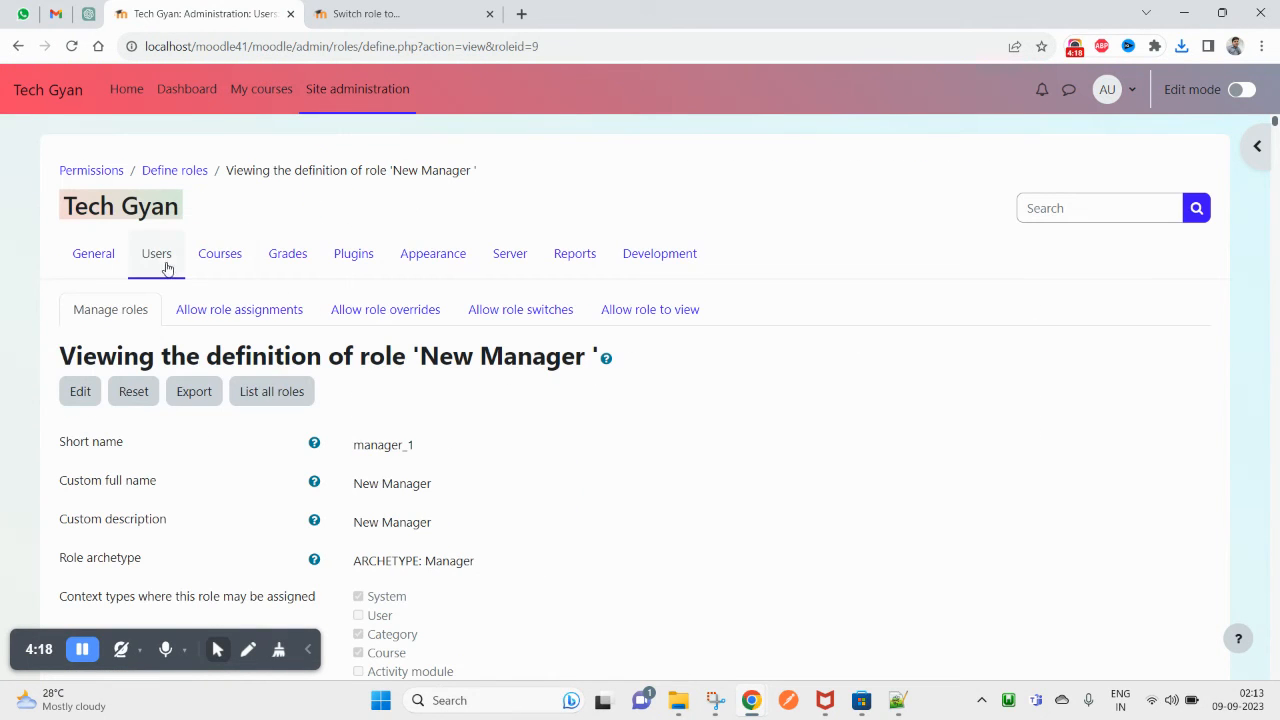
Step: Open the Define roles list in the user administration and locate the New Manager role
left_click(162, 266)
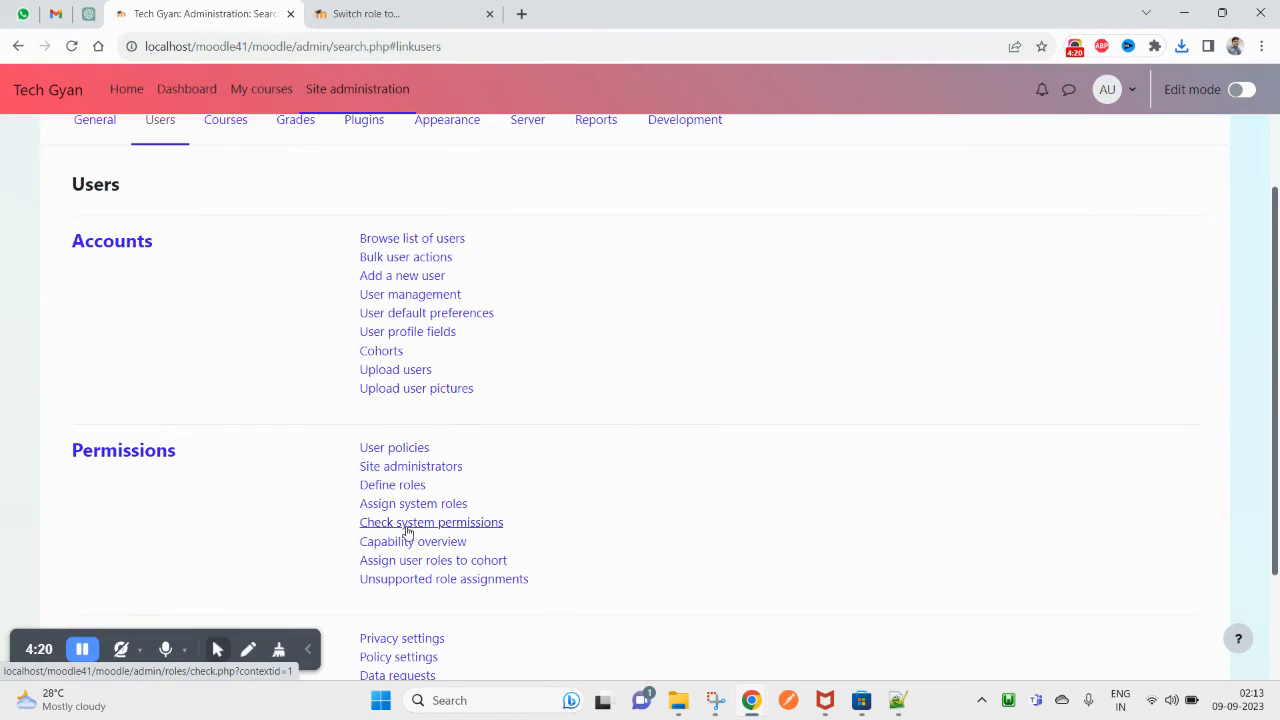
left_click(394, 486)
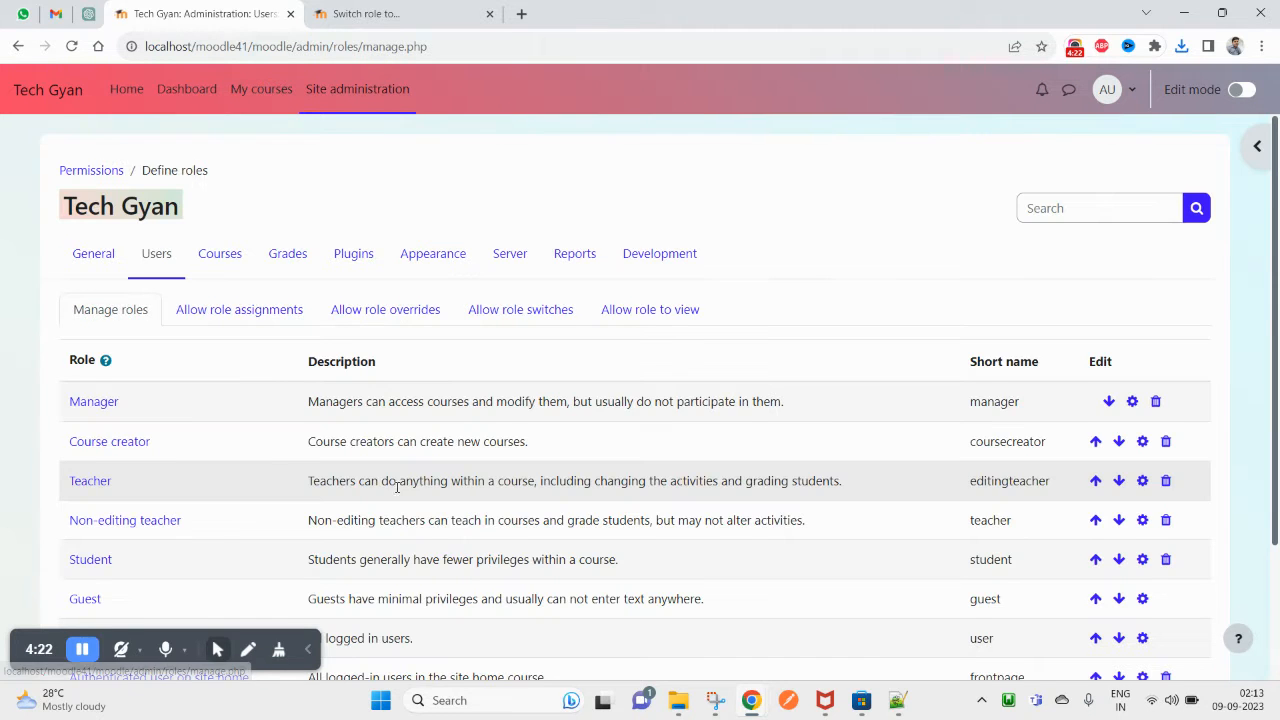
scroll(394, 490, "down", 2)
left_click_drag(163, 551, 66, 548)
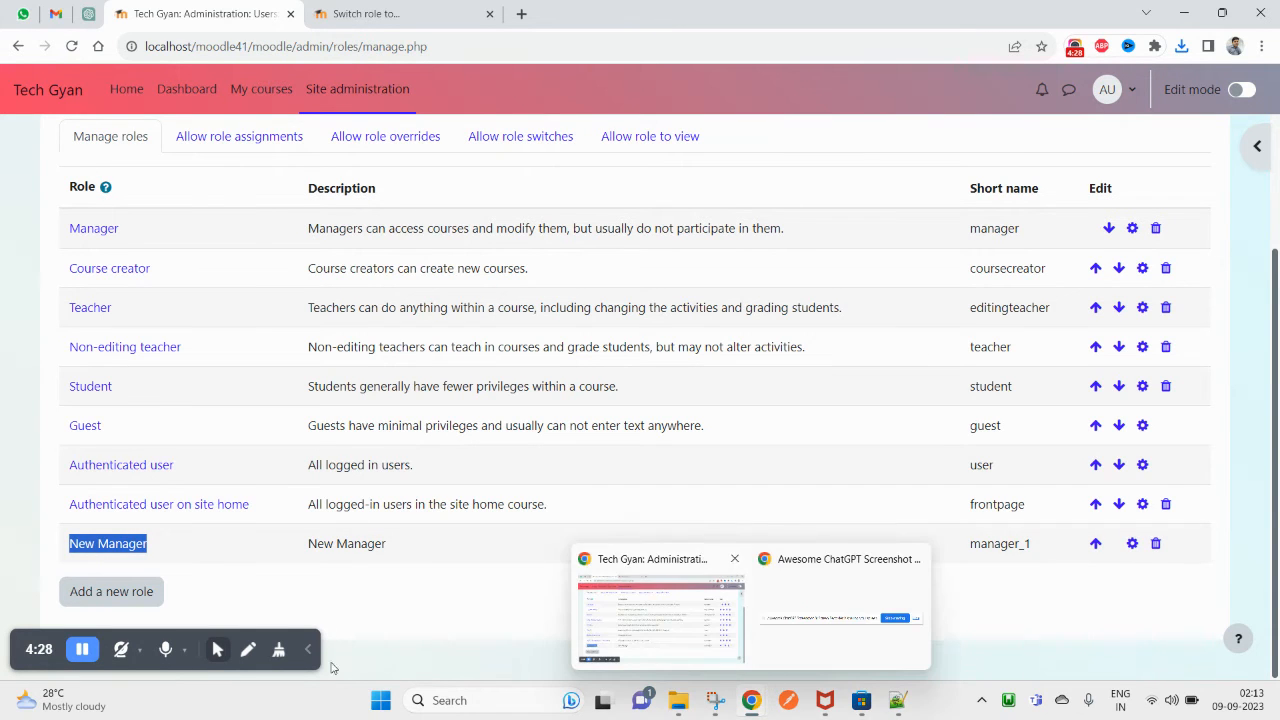
Step: Open the definition of the New Manager role from the roles list and look through it
left_click(473, 700)
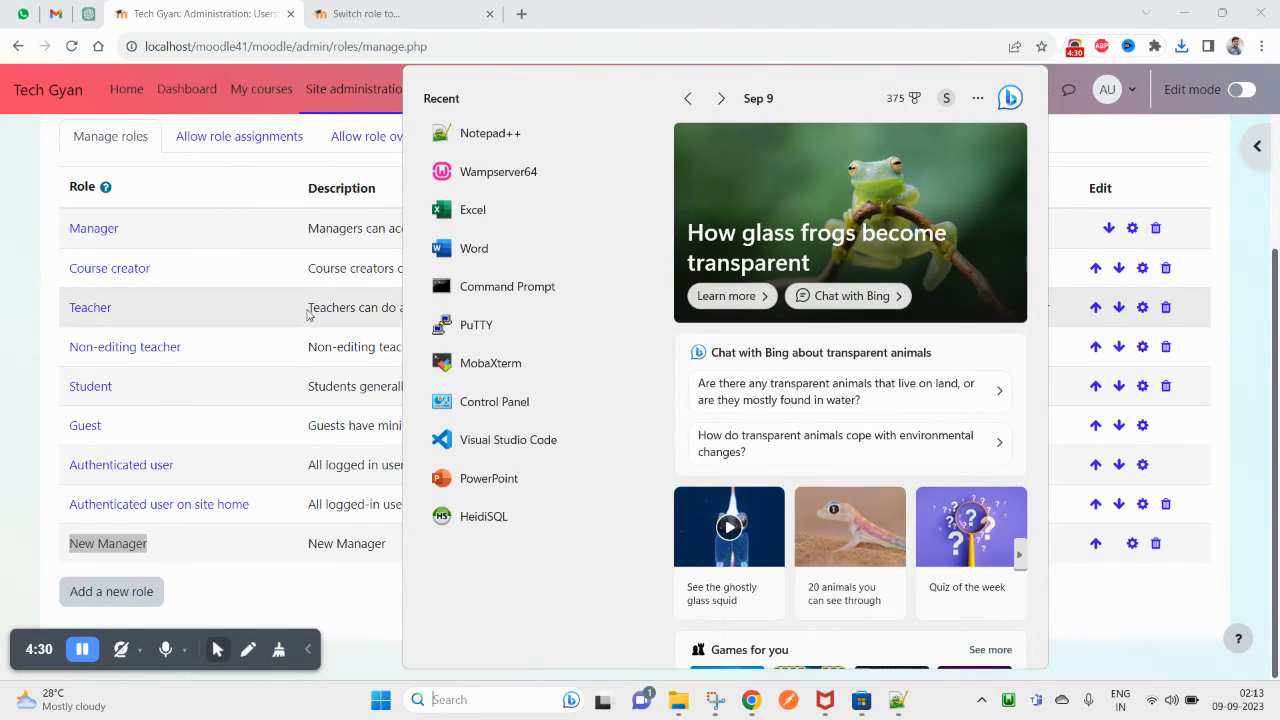
left_click(311, 312)
left_click(128, 544)
scroll(733, 562, "down", 15)
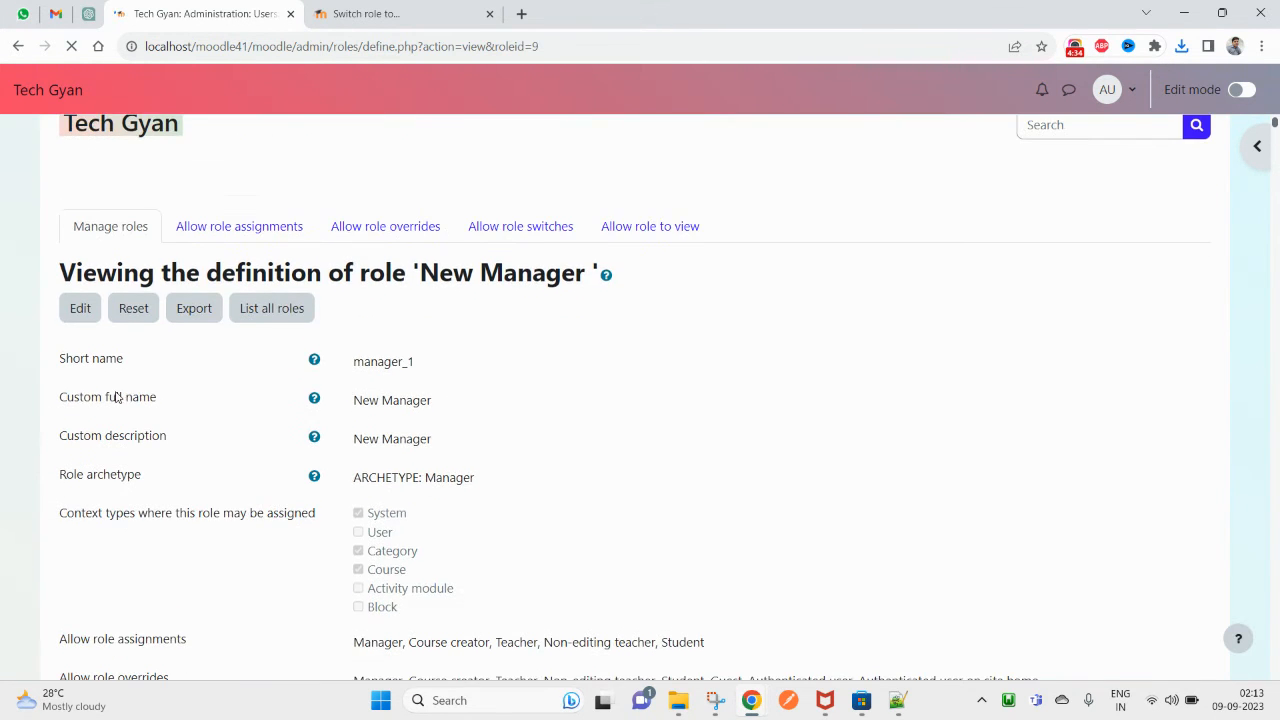
scroll(733, 562, "up", 15)
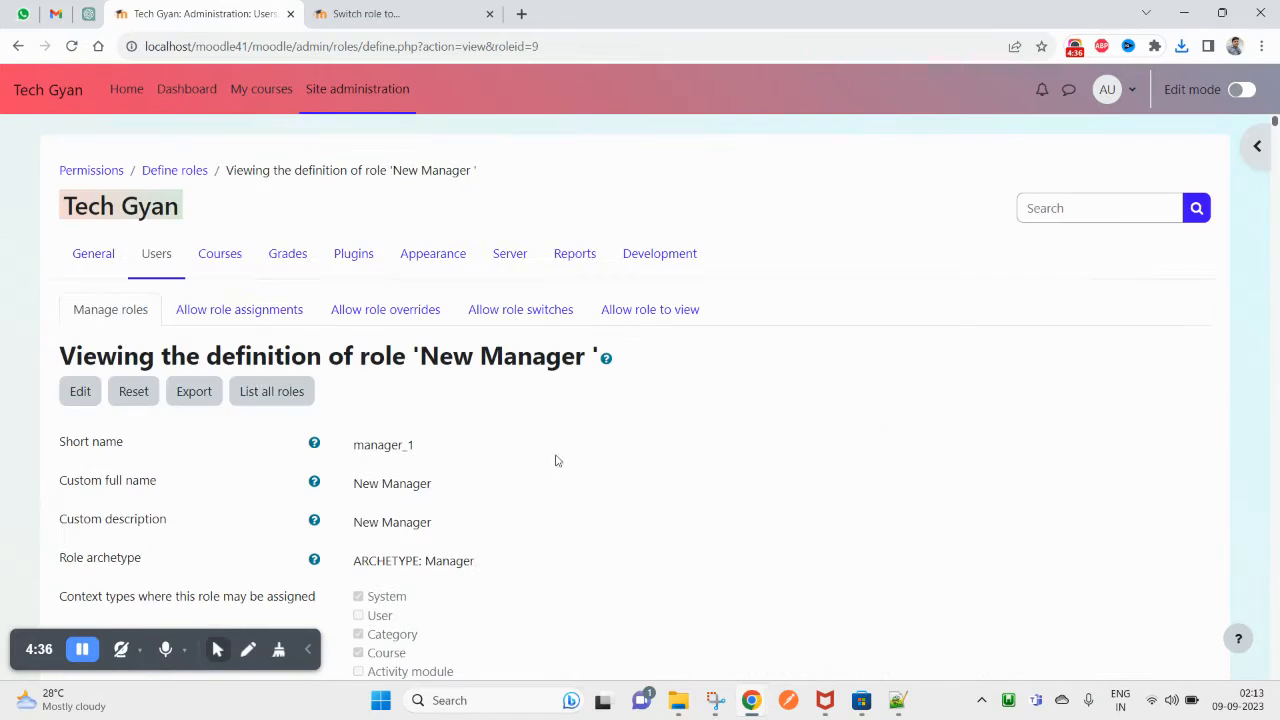
Step: Open the New Manager role for editing and go through its settings to the block capabilities
left_click(80, 400)
scroll(538, 484, "down", 15)
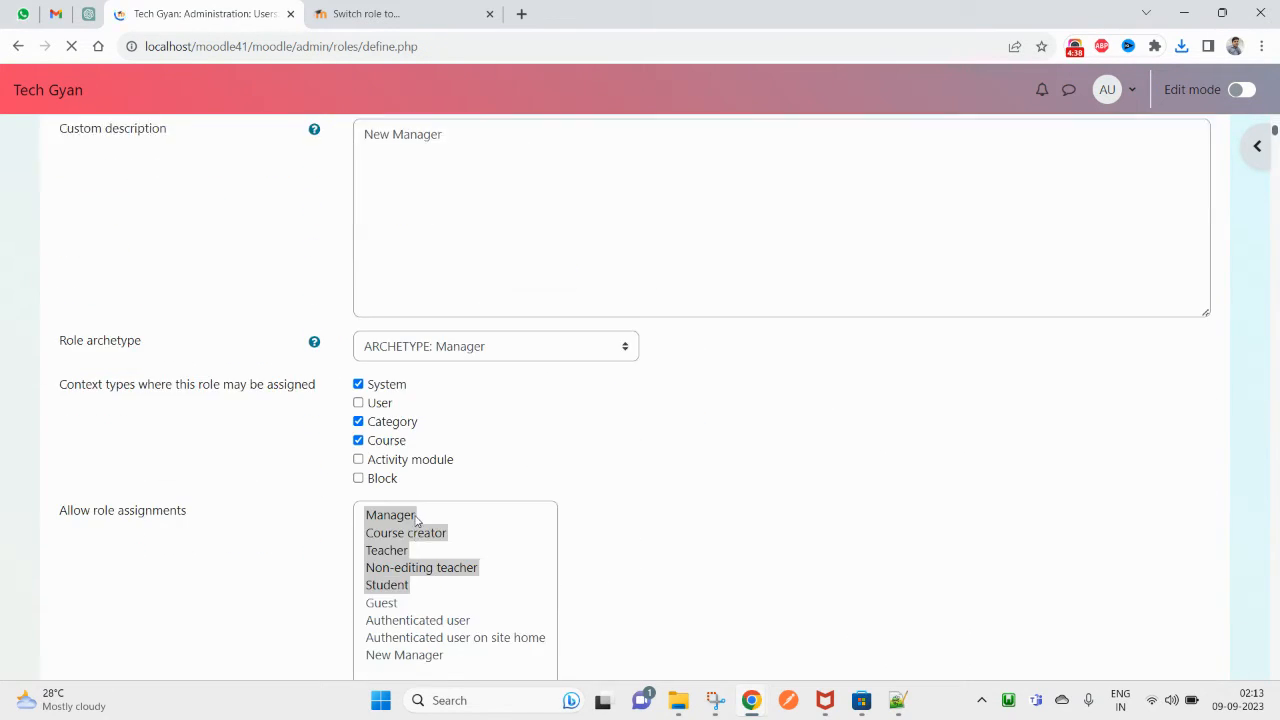
scroll(538, 484, "down", 3)
scroll(557, 429, "down", 10)
scroll(571, 437, "up", 6)
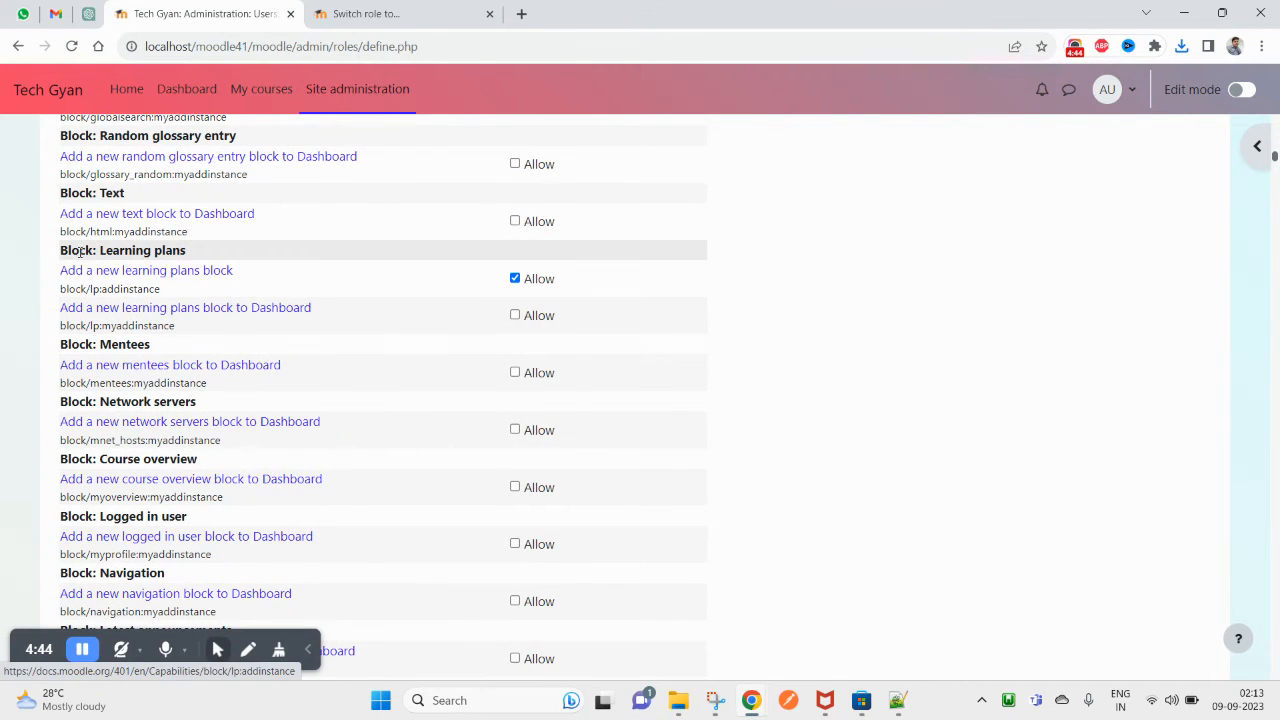
Step: Remove the Allow permission for adding a new learning plans block (block/lp:addinstance)
double_click(75, 251)
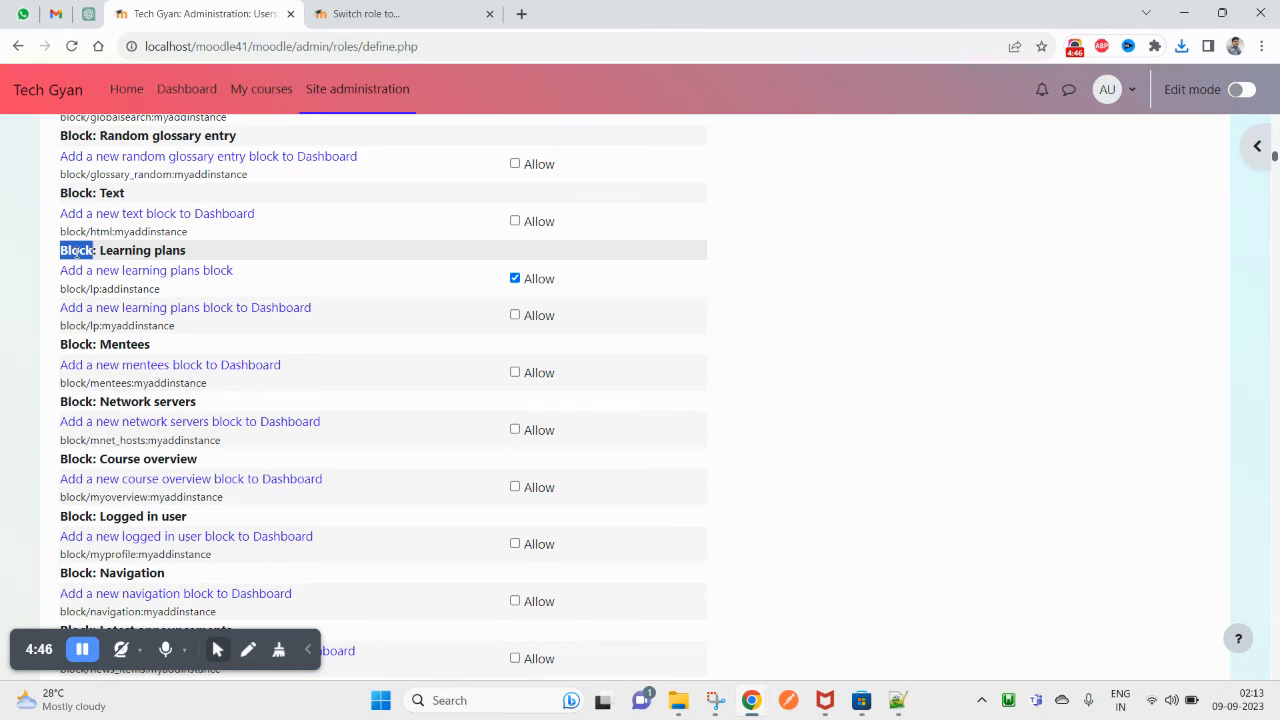
scroll(260, 340, "up", 20)
scroll(406, 455, "down", 20)
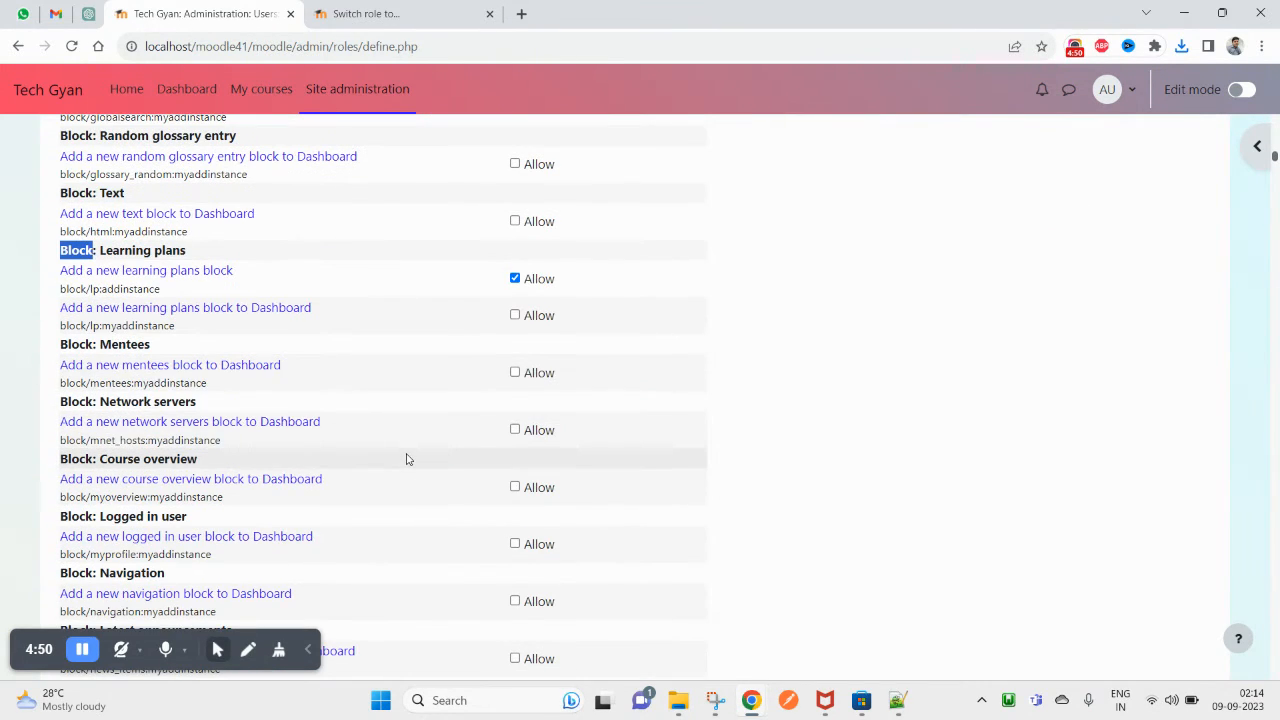
left_click_drag(138, 250, 168, 252)
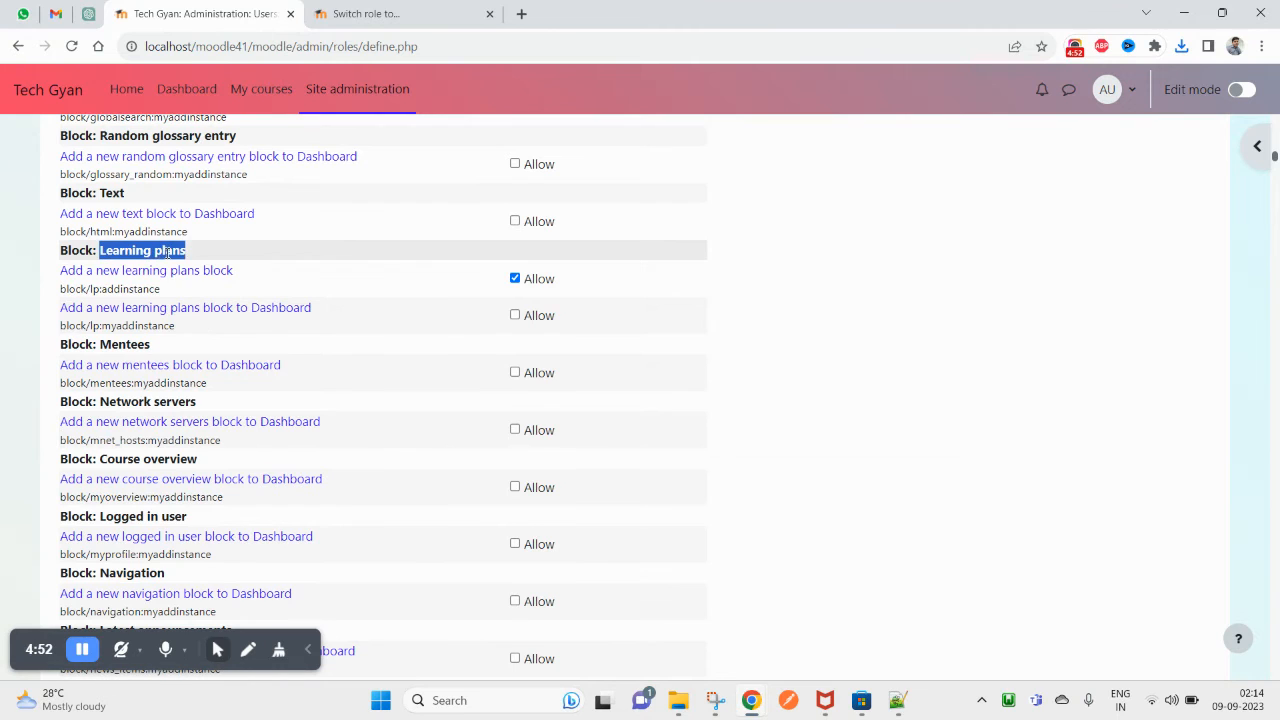
left_click(515, 279)
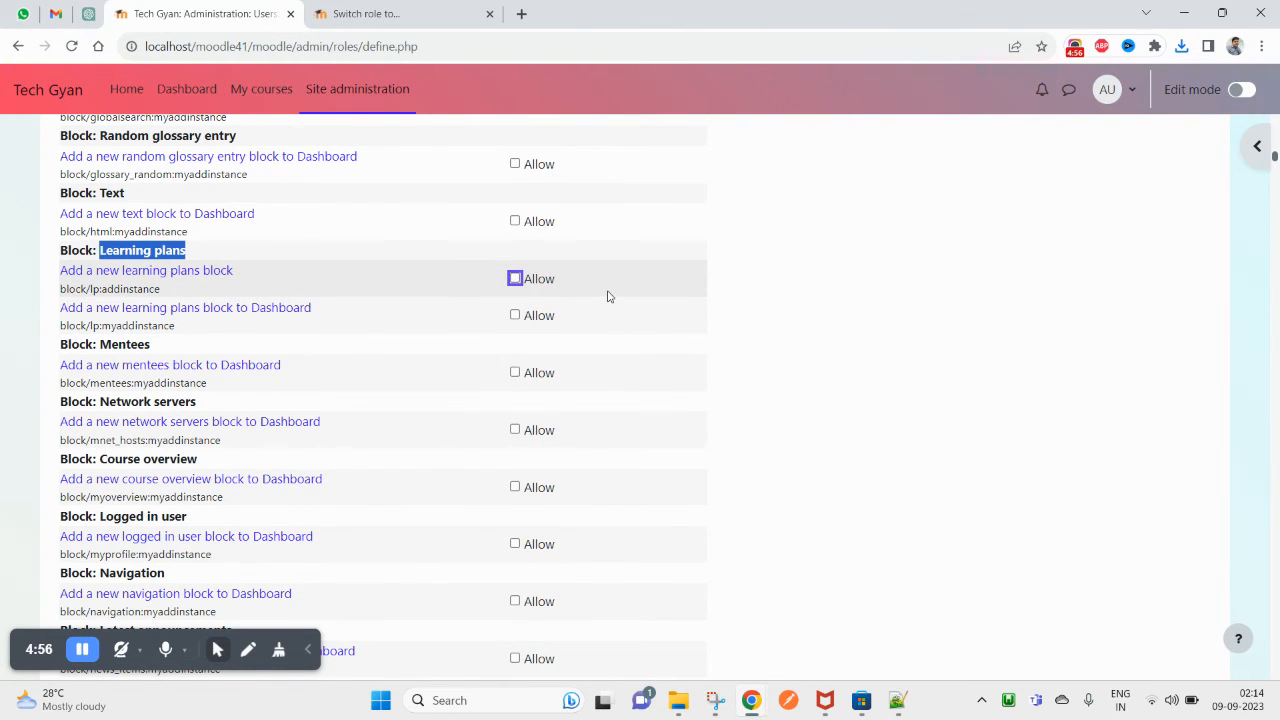
Step: Remove the Allow permission for local/local_hpcl_frontpage:access under HPCL Frontpage Settings
scroll(585, 460, "down", 6)
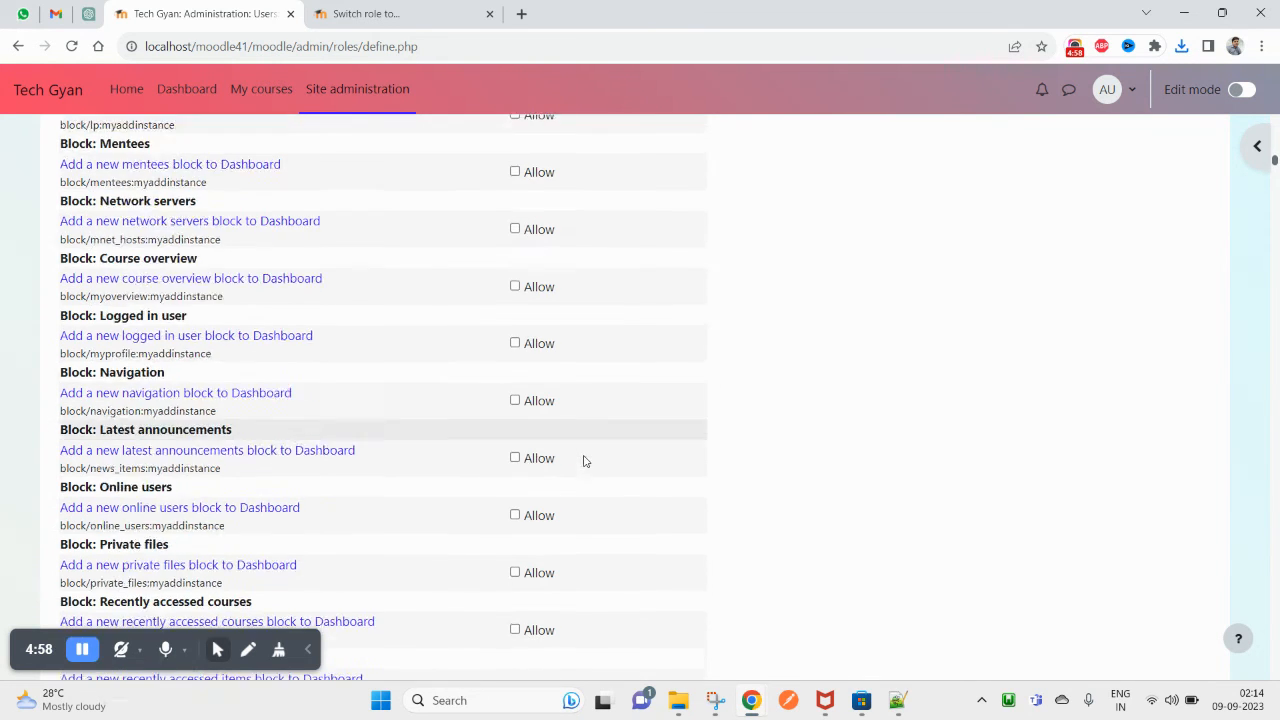
scroll(602, 491, "down", 3)
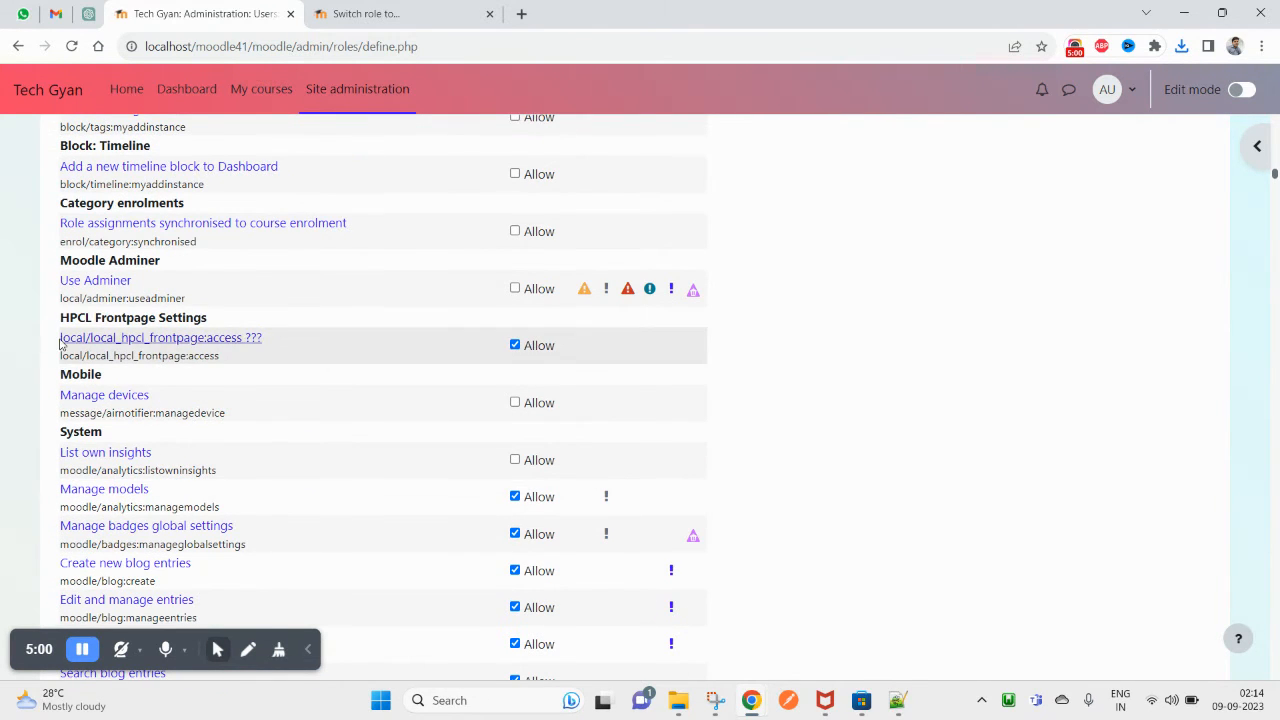
left_click_drag(74, 316, 234, 317)
left_click(515, 345)
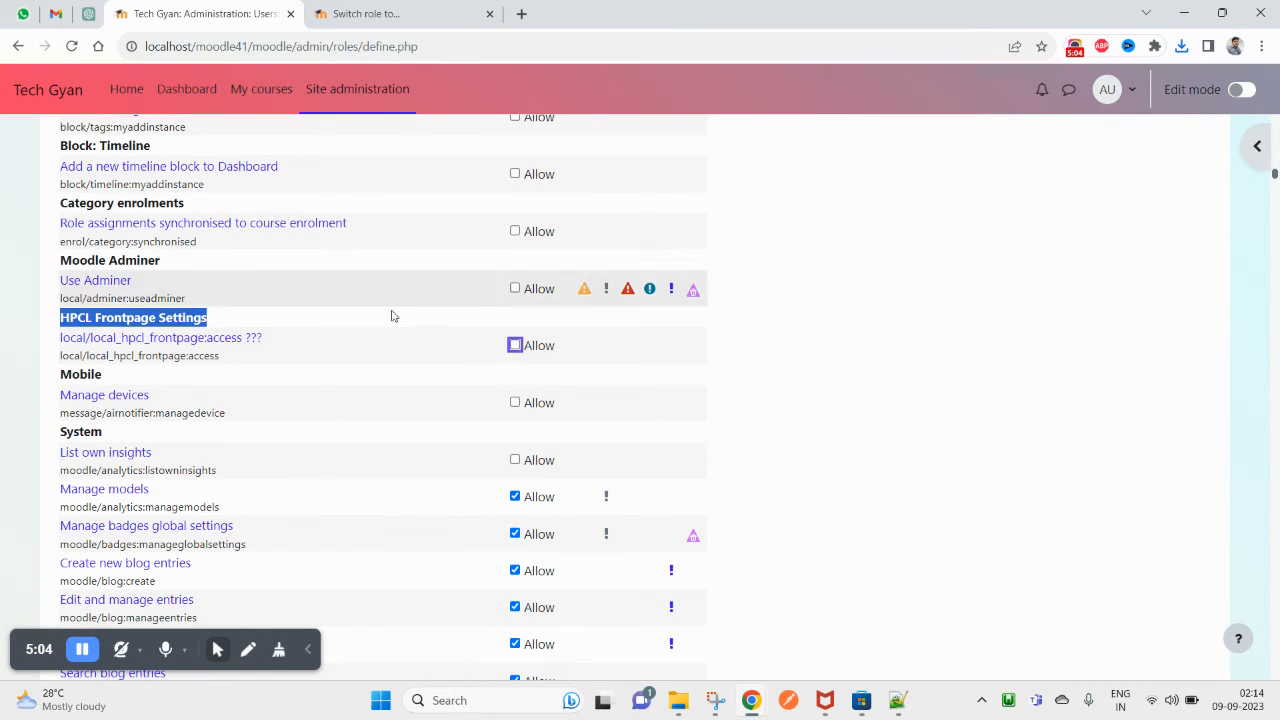
left_click(346, 357)
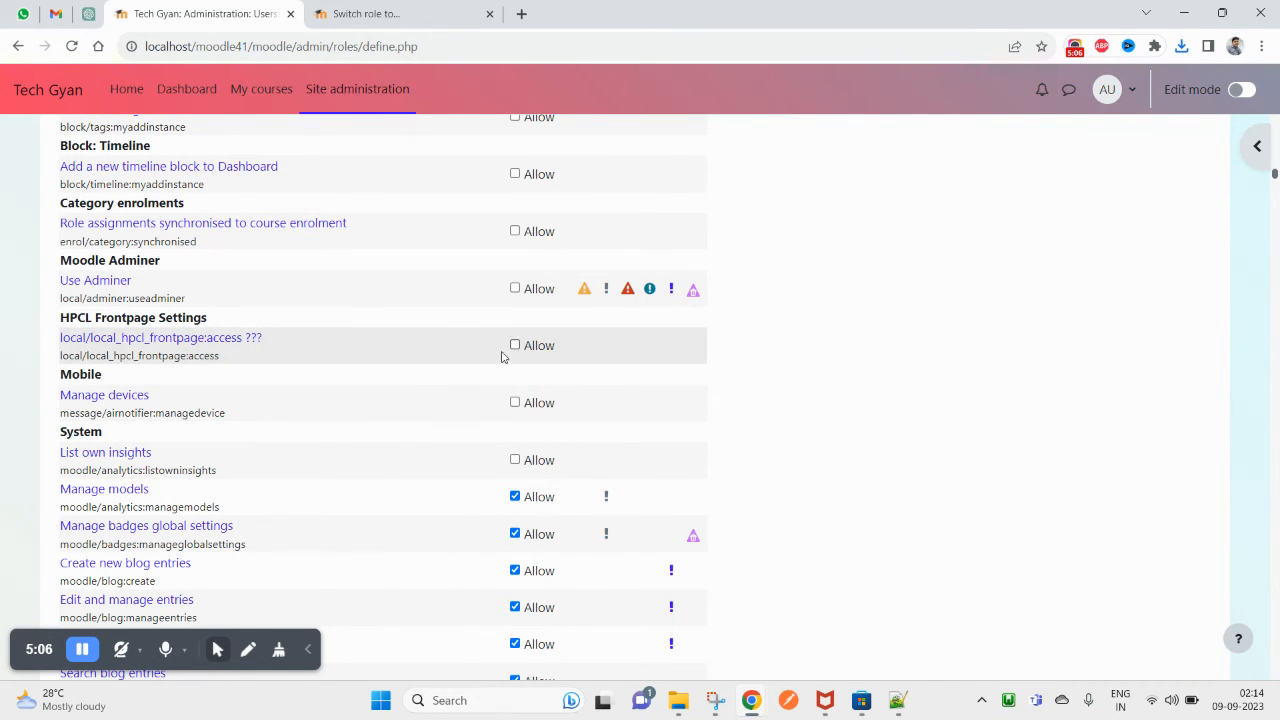
scroll(569, 451, "down", 1)
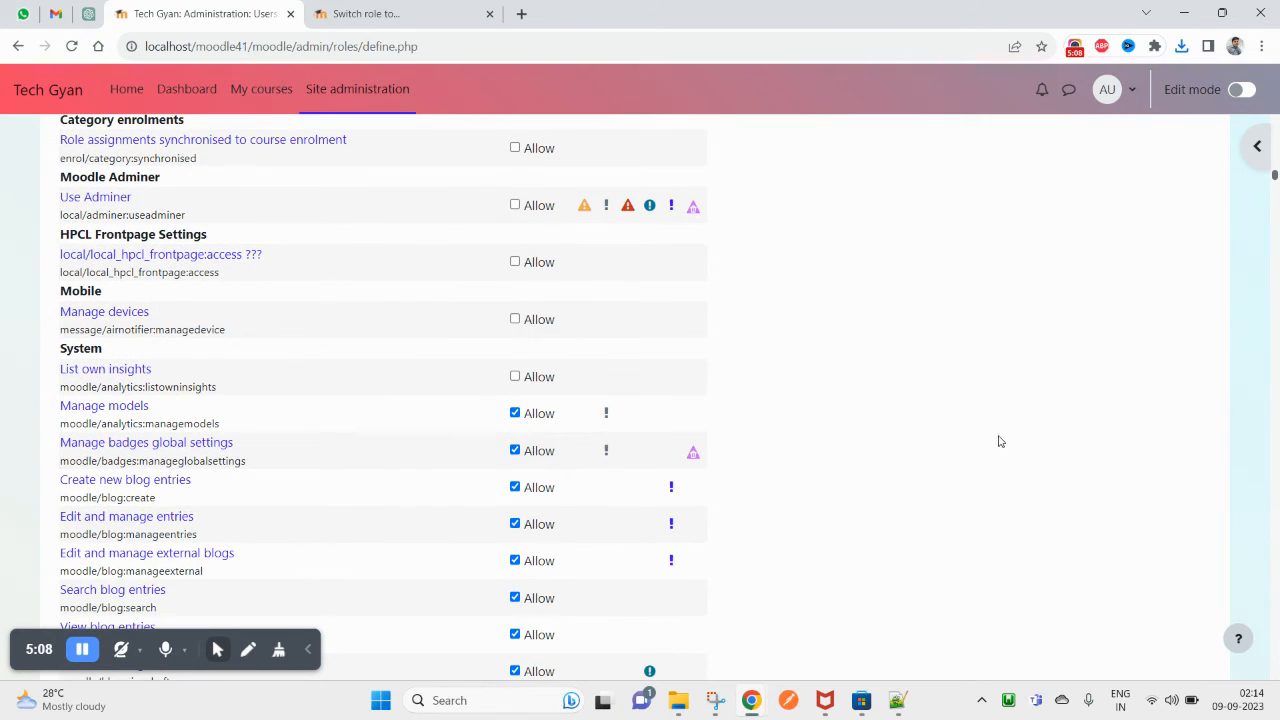
Step: Go through the remaining capabilities of the New Manager role and save the changes
scroll(990, 450, "down", 15)
scroll(820, 522, "down", 5)
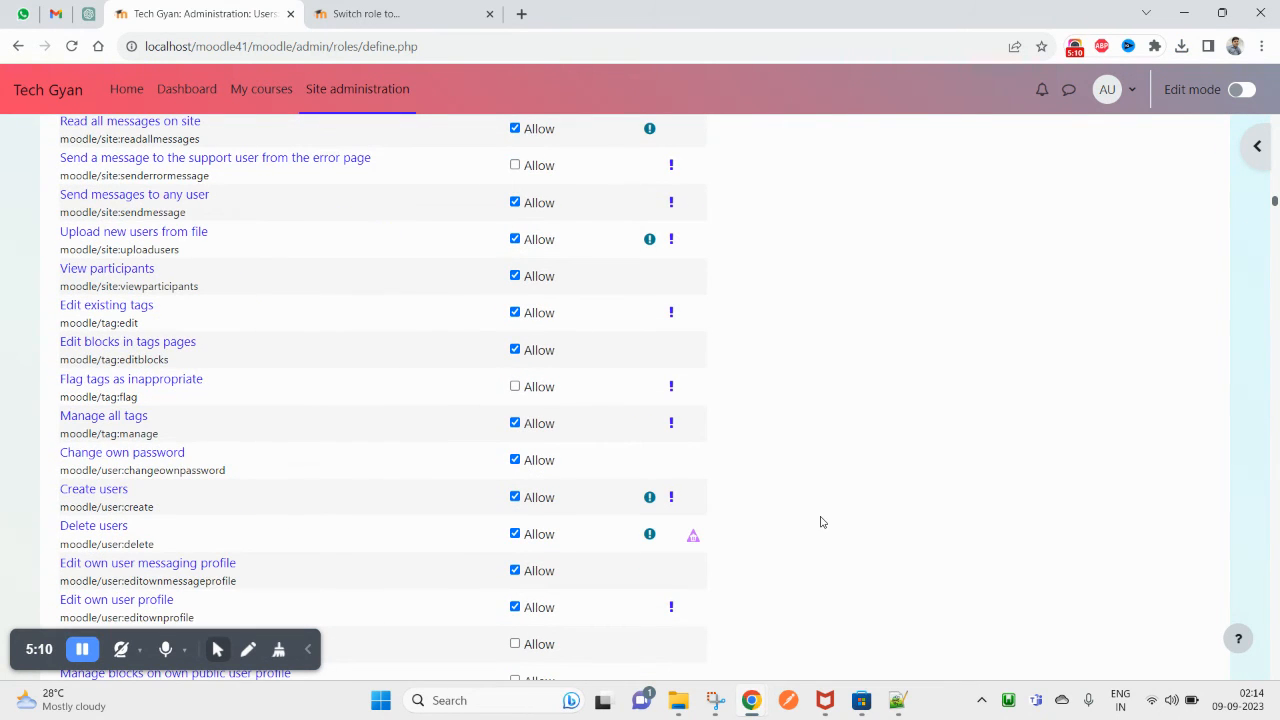
scroll(1274, 430, "down", 15)
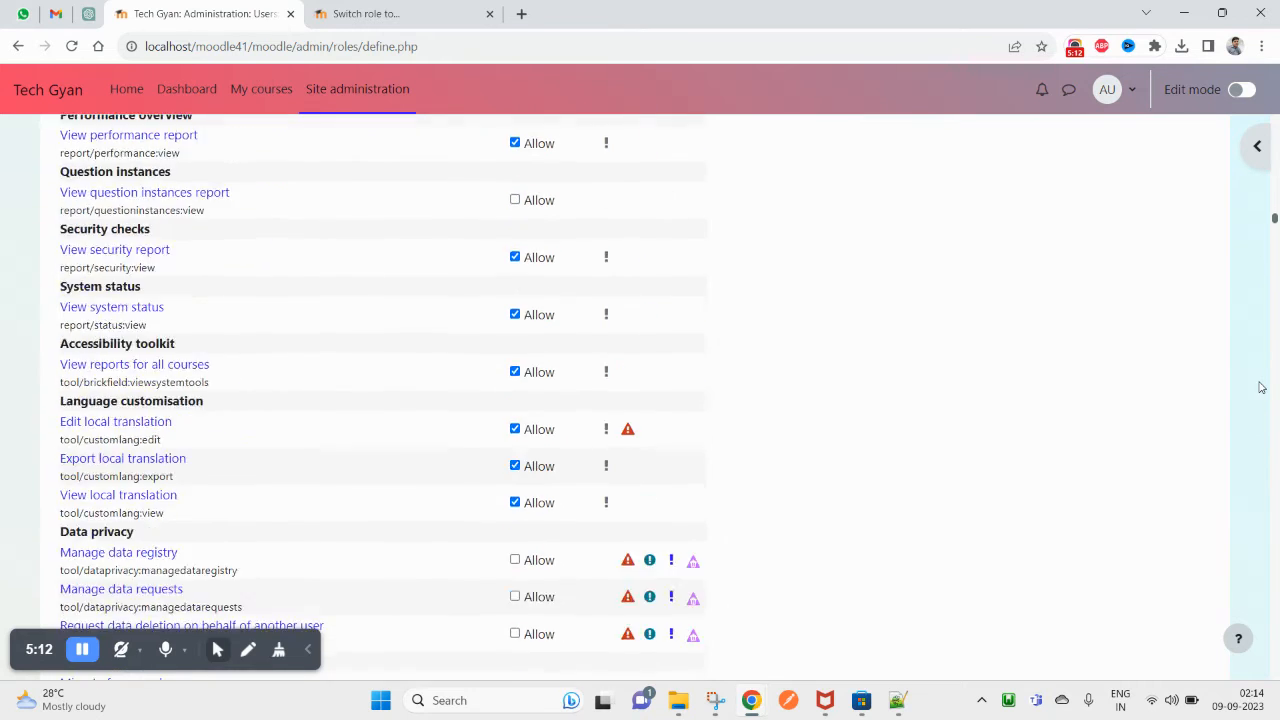
left_click_drag(1274, 240, 1274, 118)
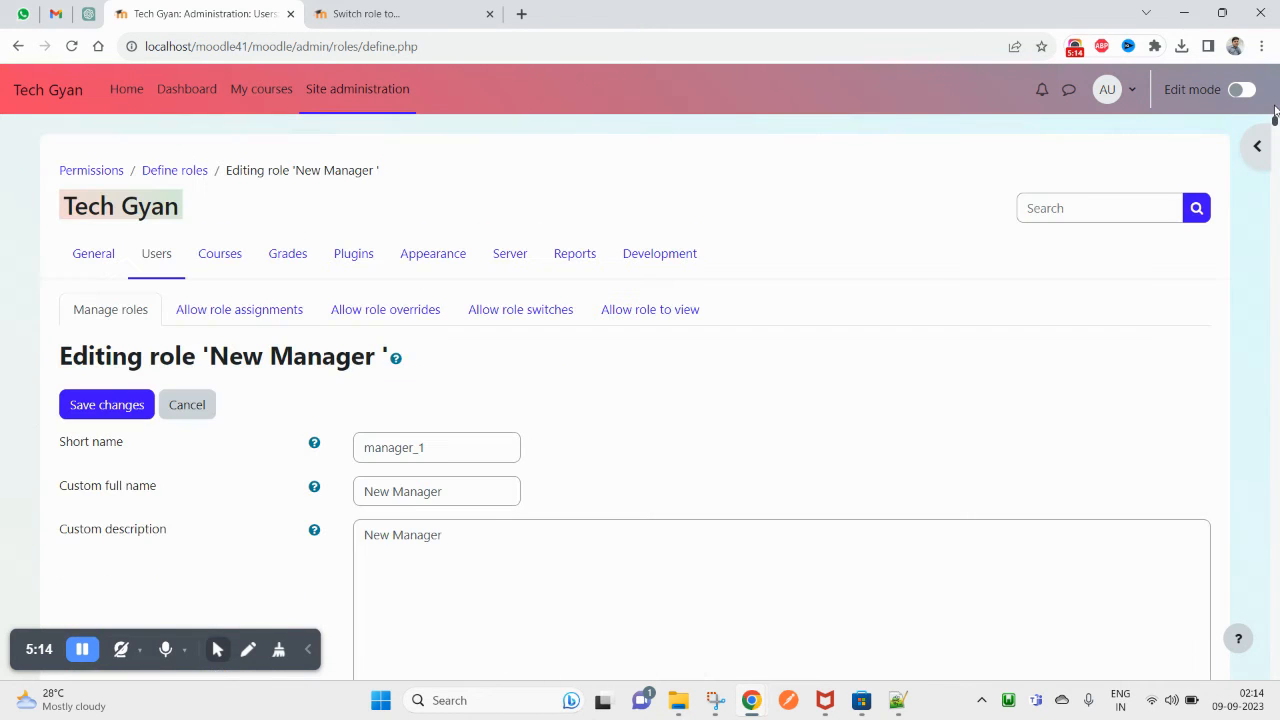
left_click(110, 412)
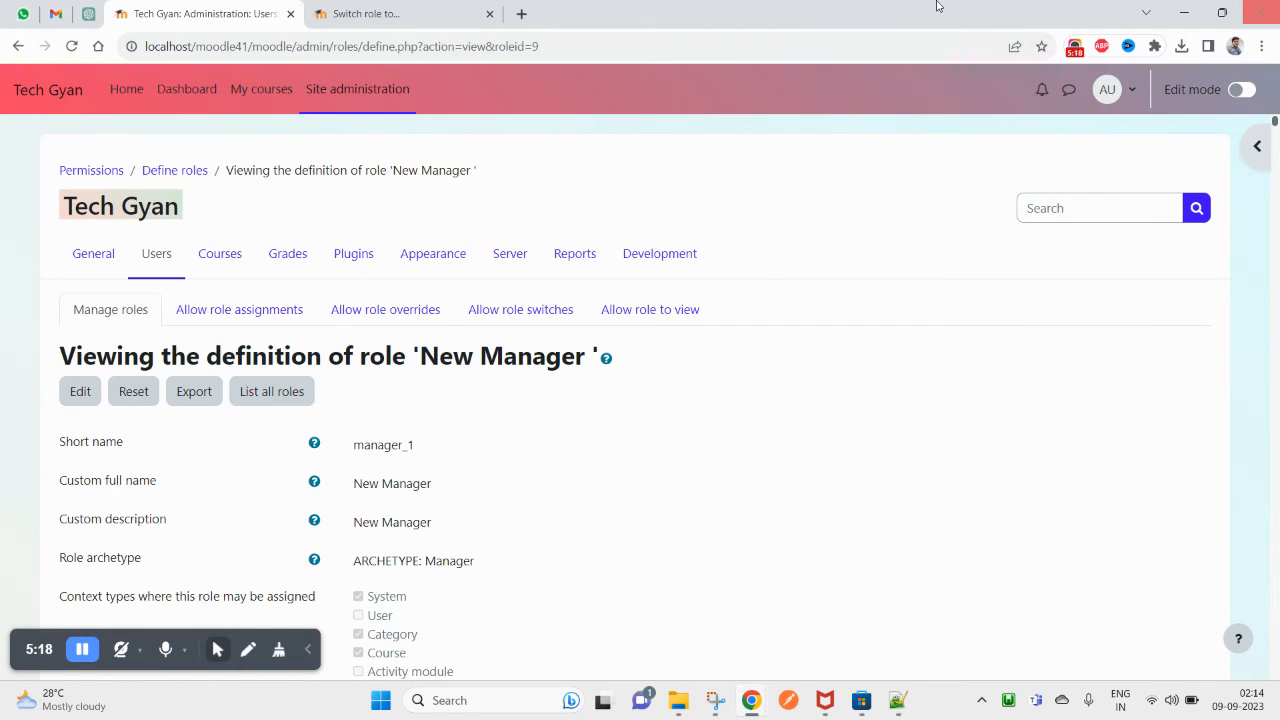
Step: Look over the saved New Manager definition and find the role in the Define roles list
scroll(580, 420, "down", 20)
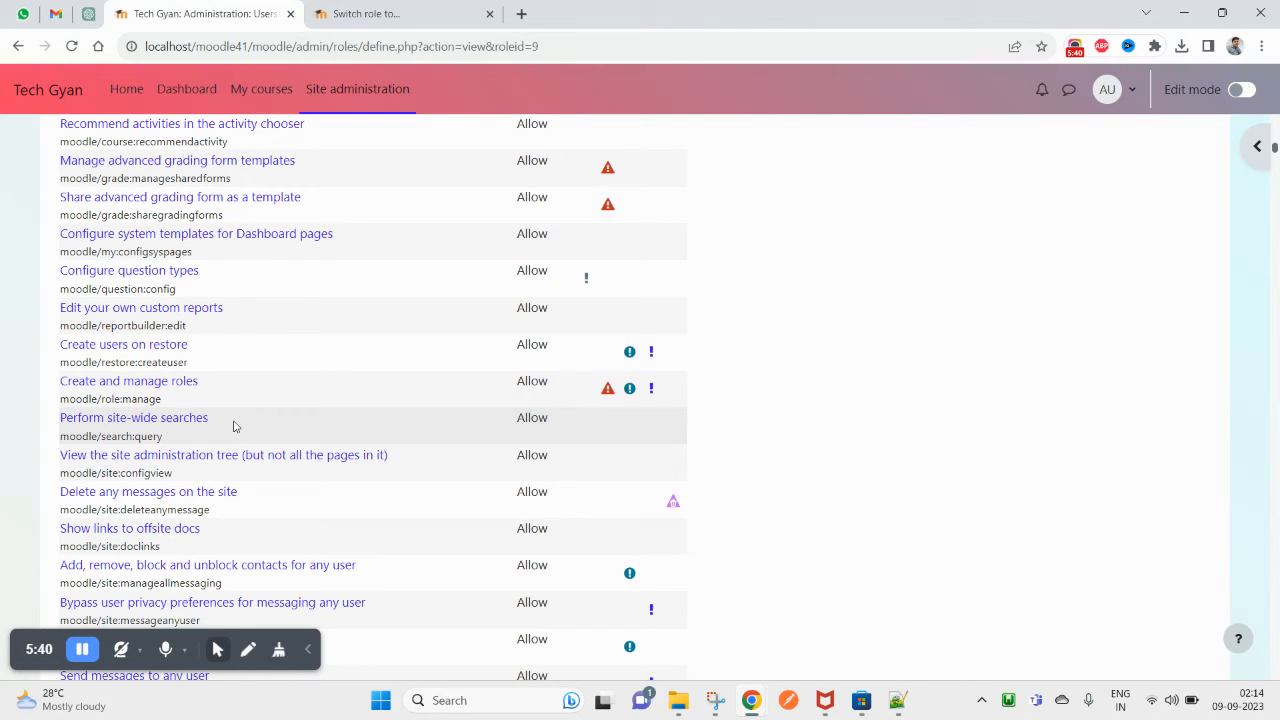
scroll(233, 426, "up", 15)
left_click(141, 268)
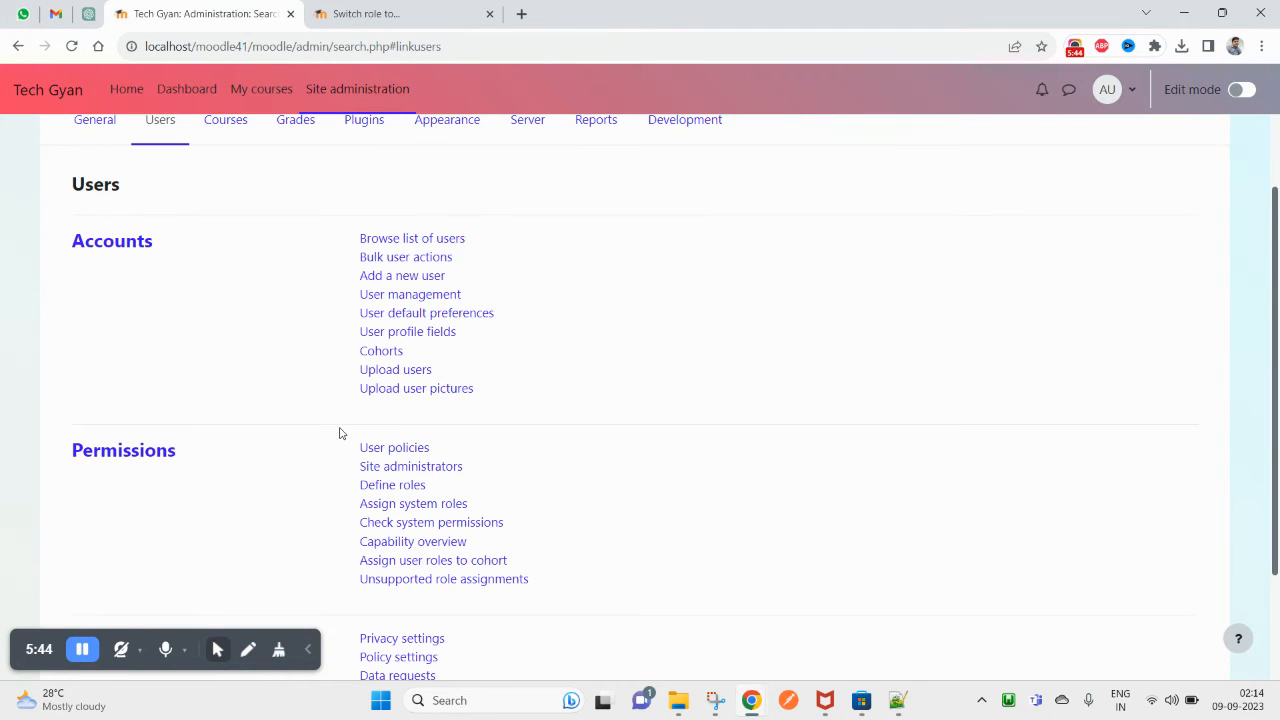
scroll(339, 432, "down", 2)
left_click(405, 340)
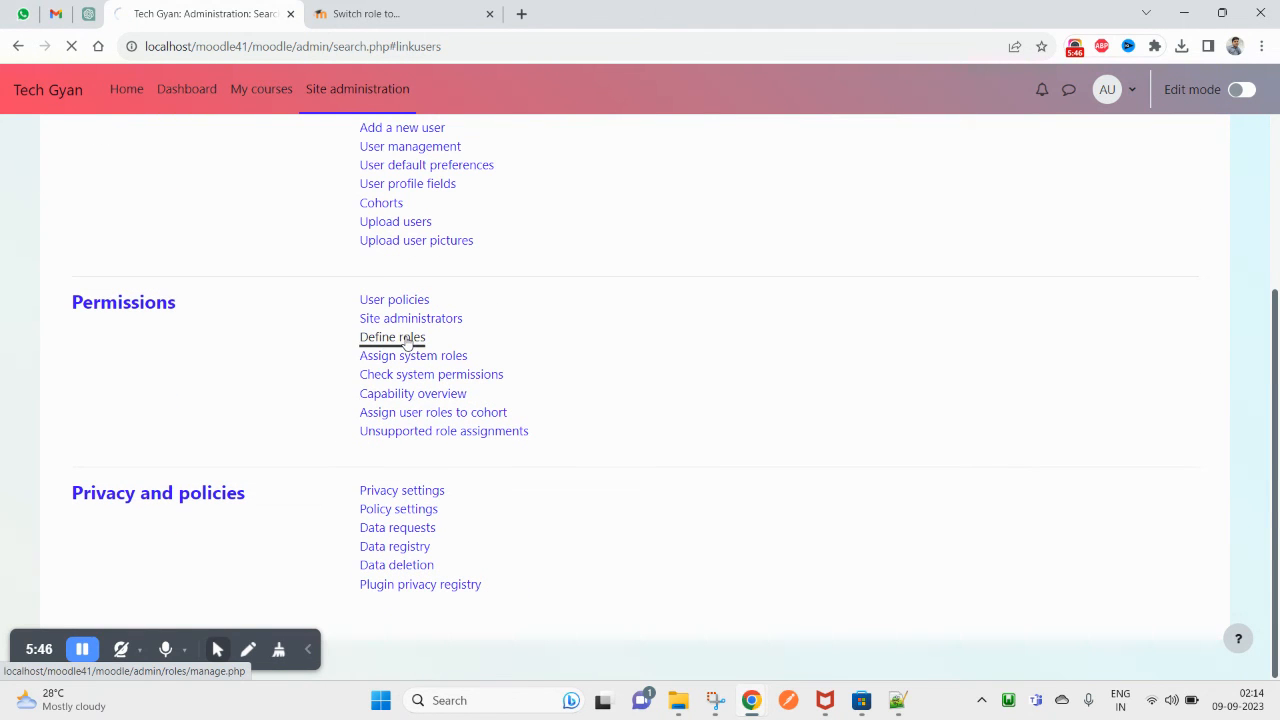
scroll(403, 340, "down", 2)
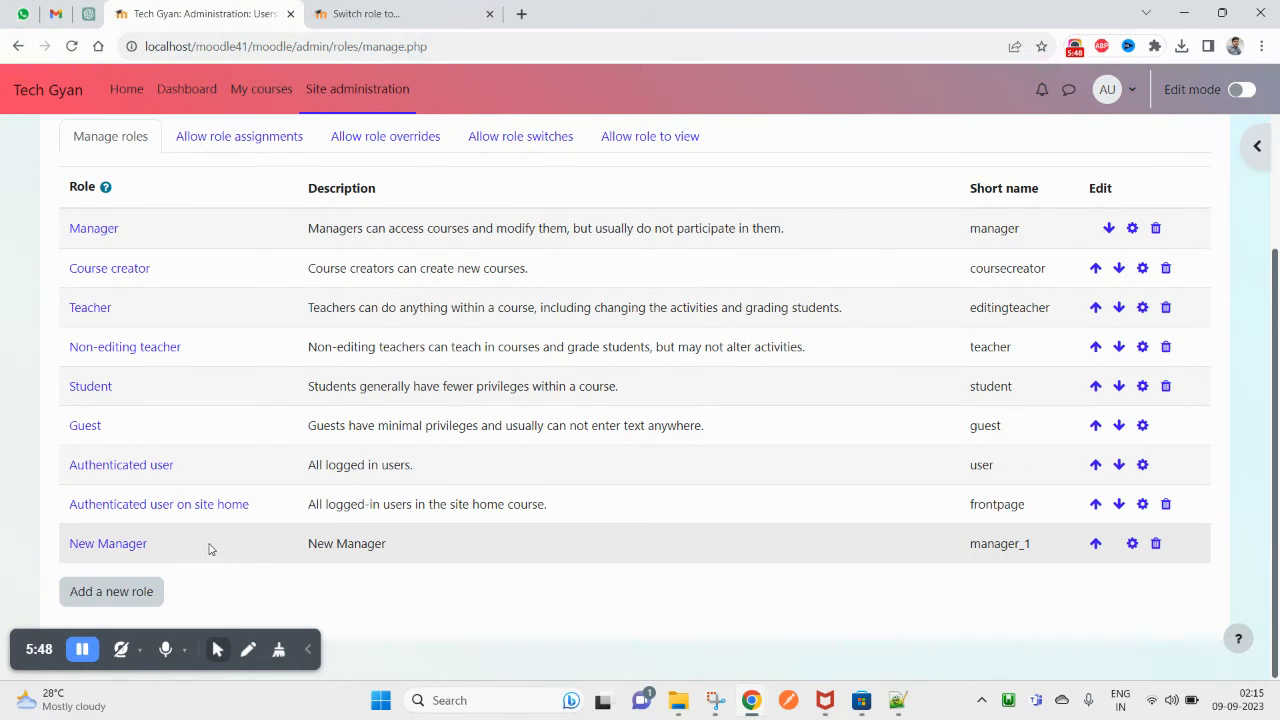
left_click_drag(209, 549, 68, 545)
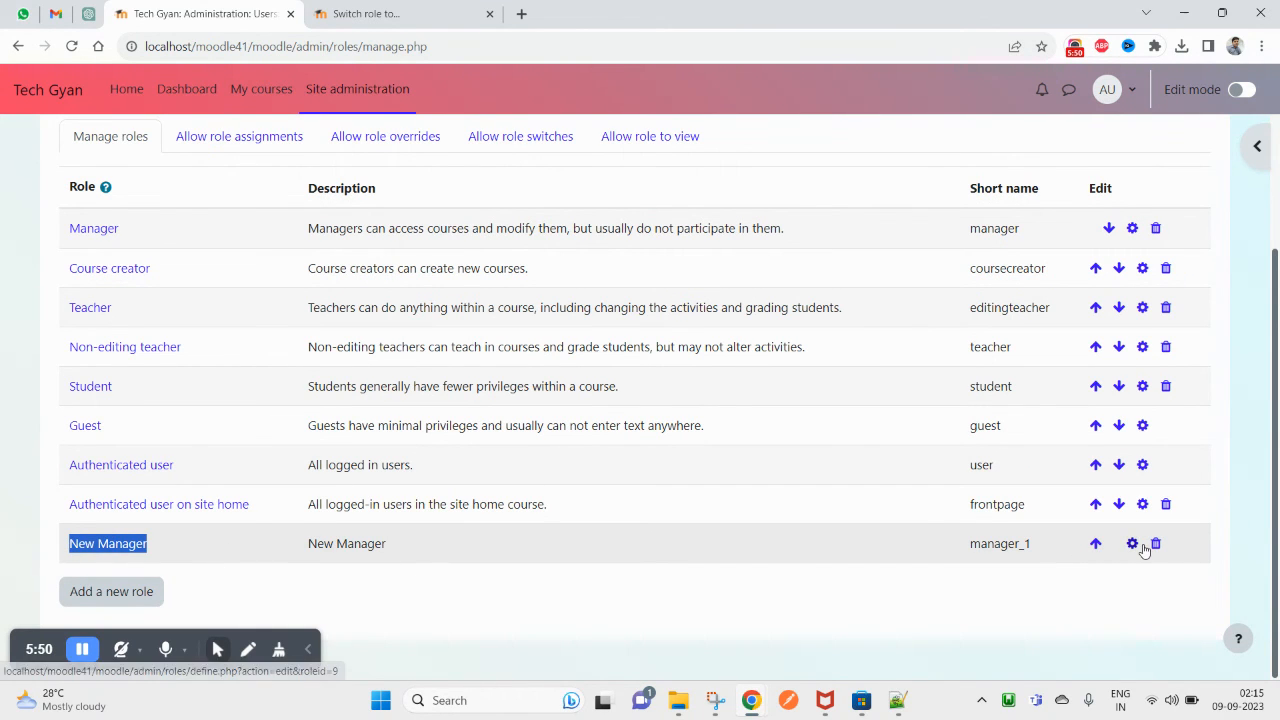
scroll(357, 394, "up", 2)
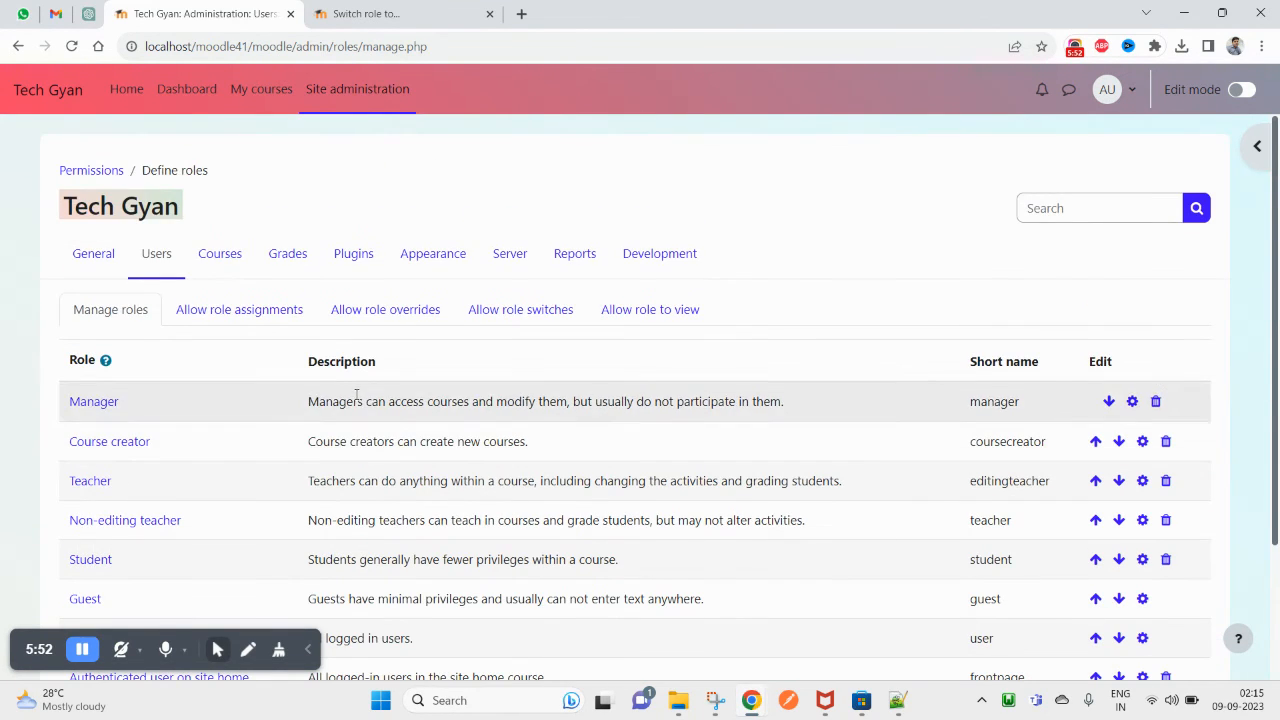
Step: Open the system role assignment page for the New Manager role from the user permissions settings
left_click(150, 268)
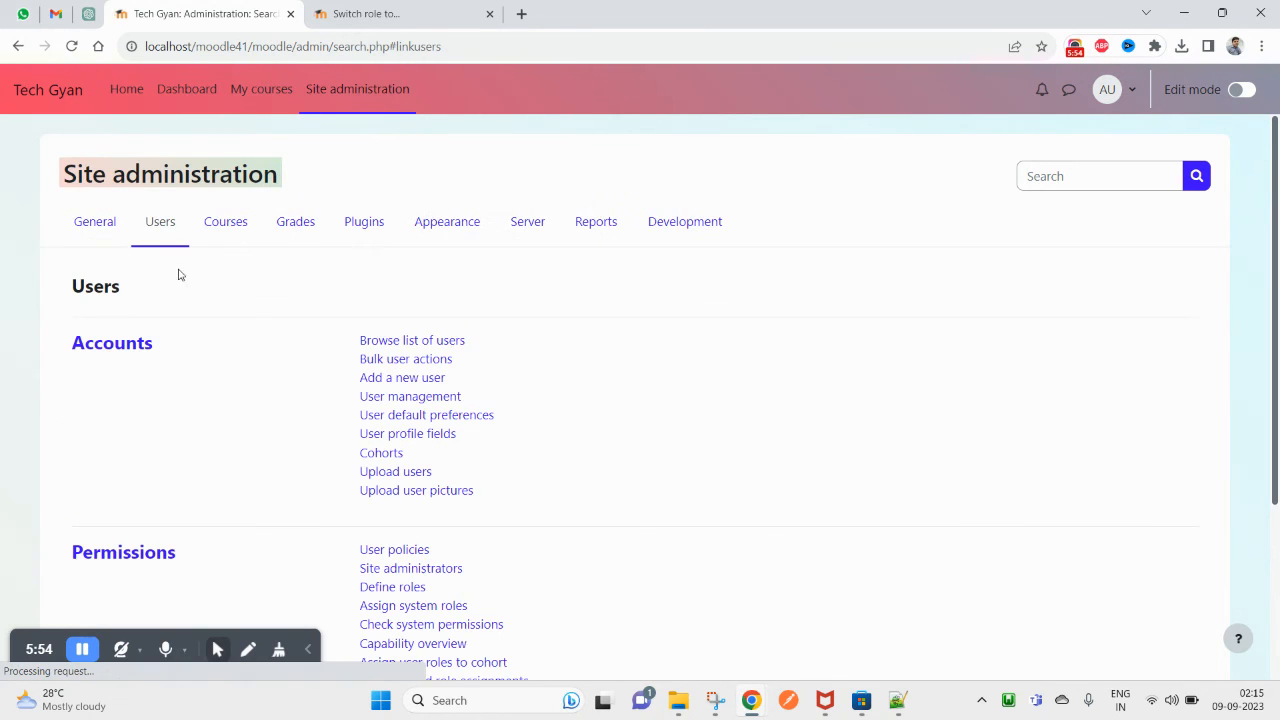
scroll(414, 495, "down", 3)
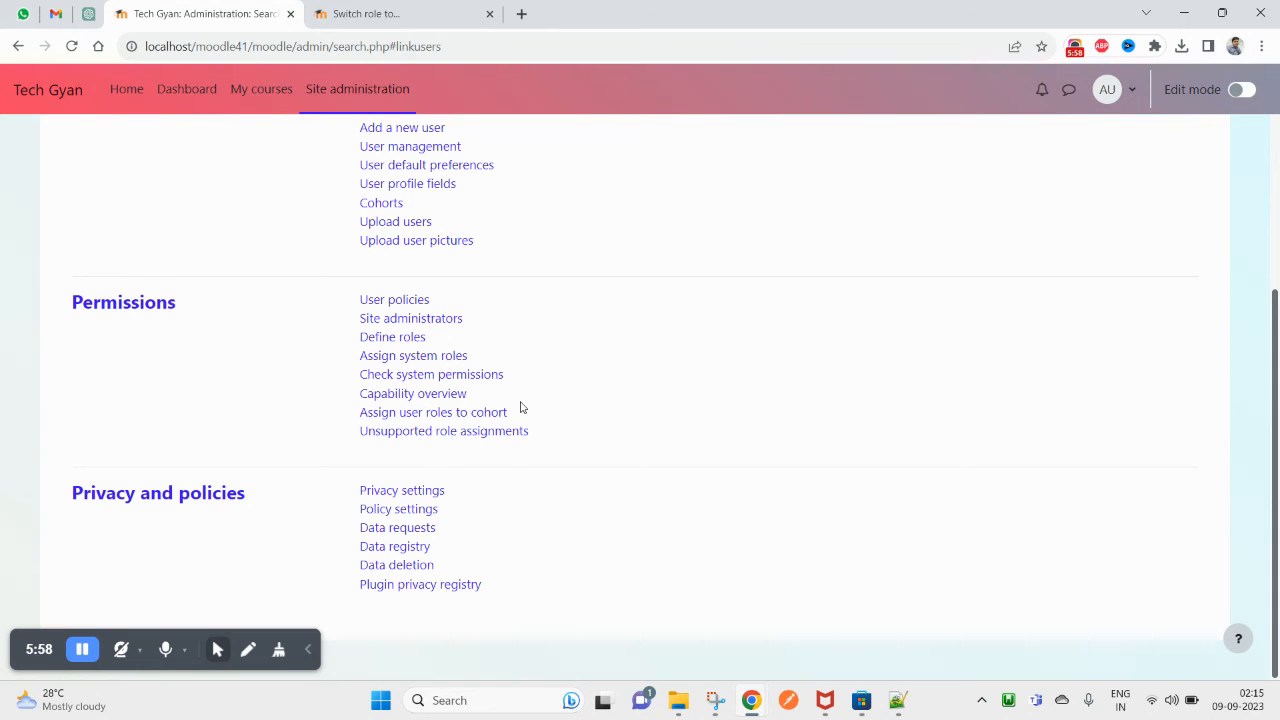
left_click(427, 360)
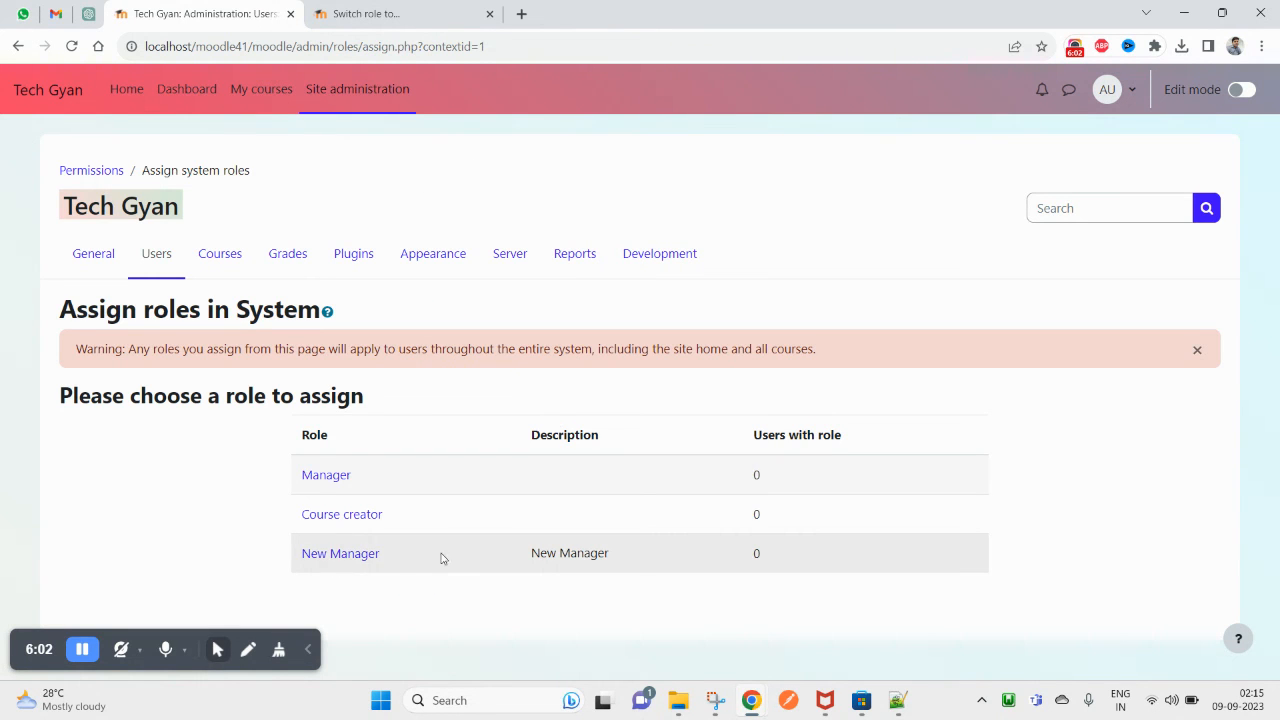
triple_click(569, 553)
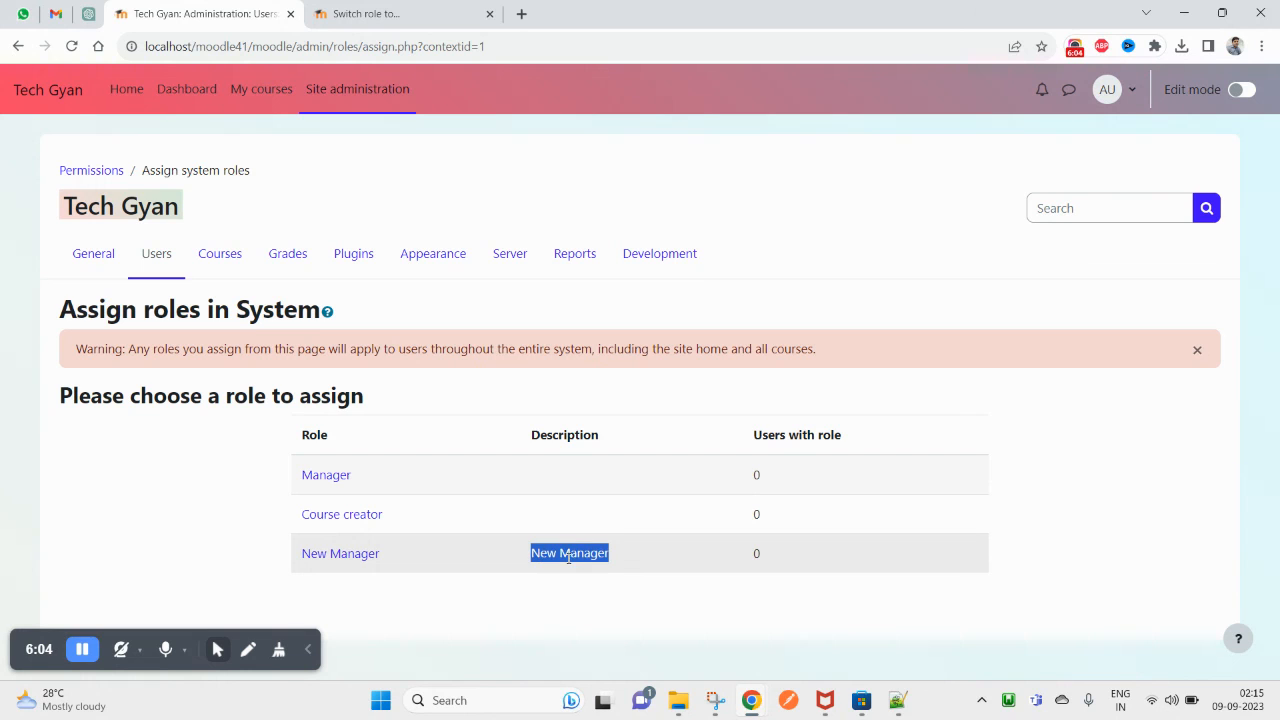
left_click(362, 560)
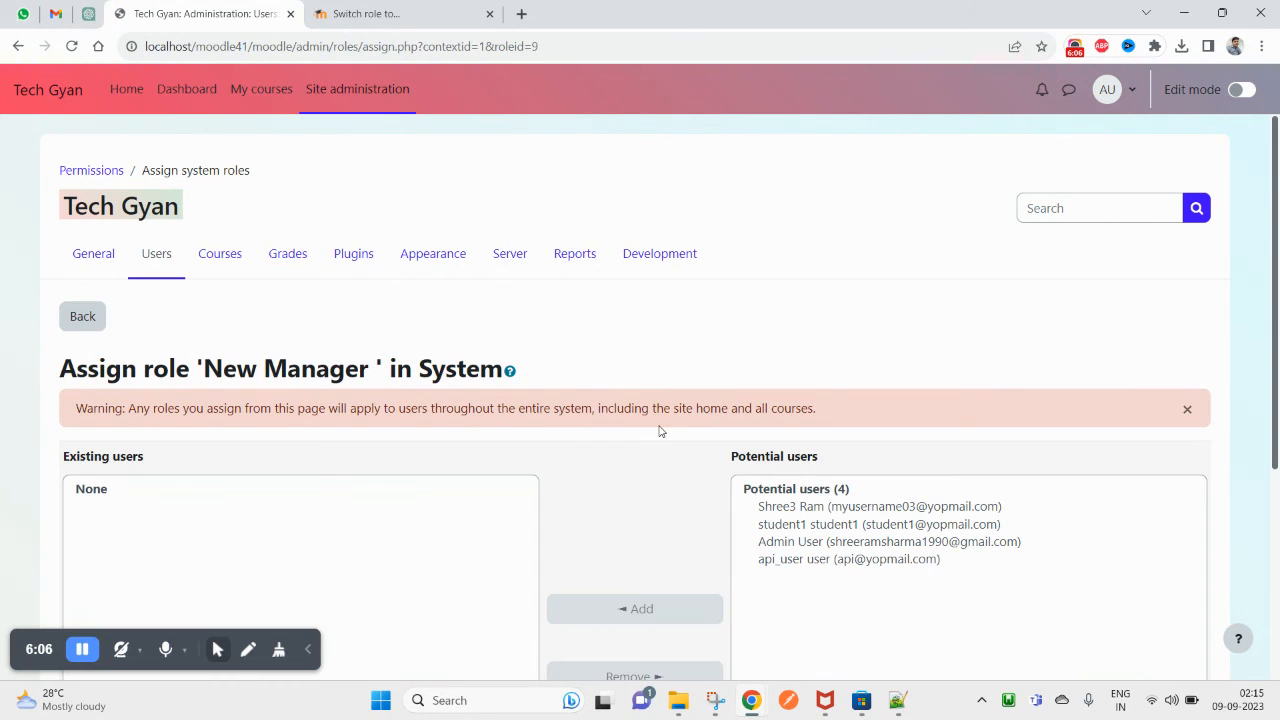
Step: Assign the New Manager role to the first account in the potential users list
left_click(815, 525)
scroll(815, 530, "down", 2)
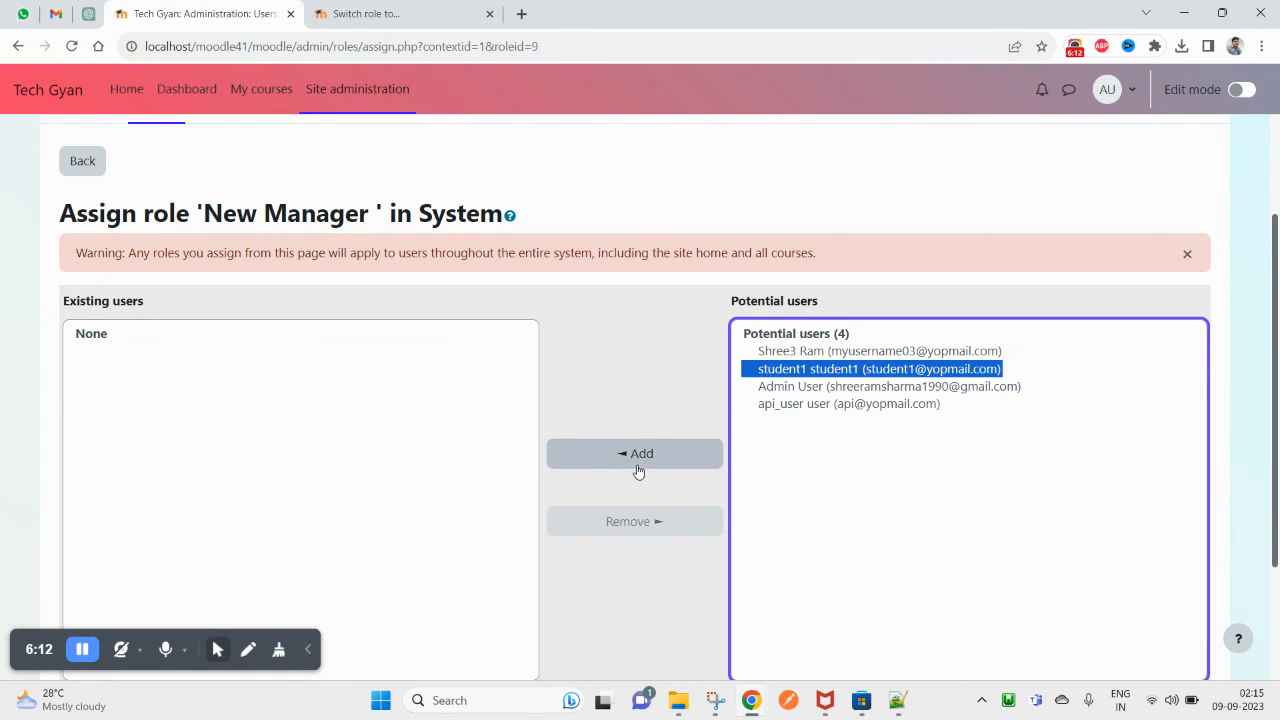
left_click(824, 354)
left_click(640, 455)
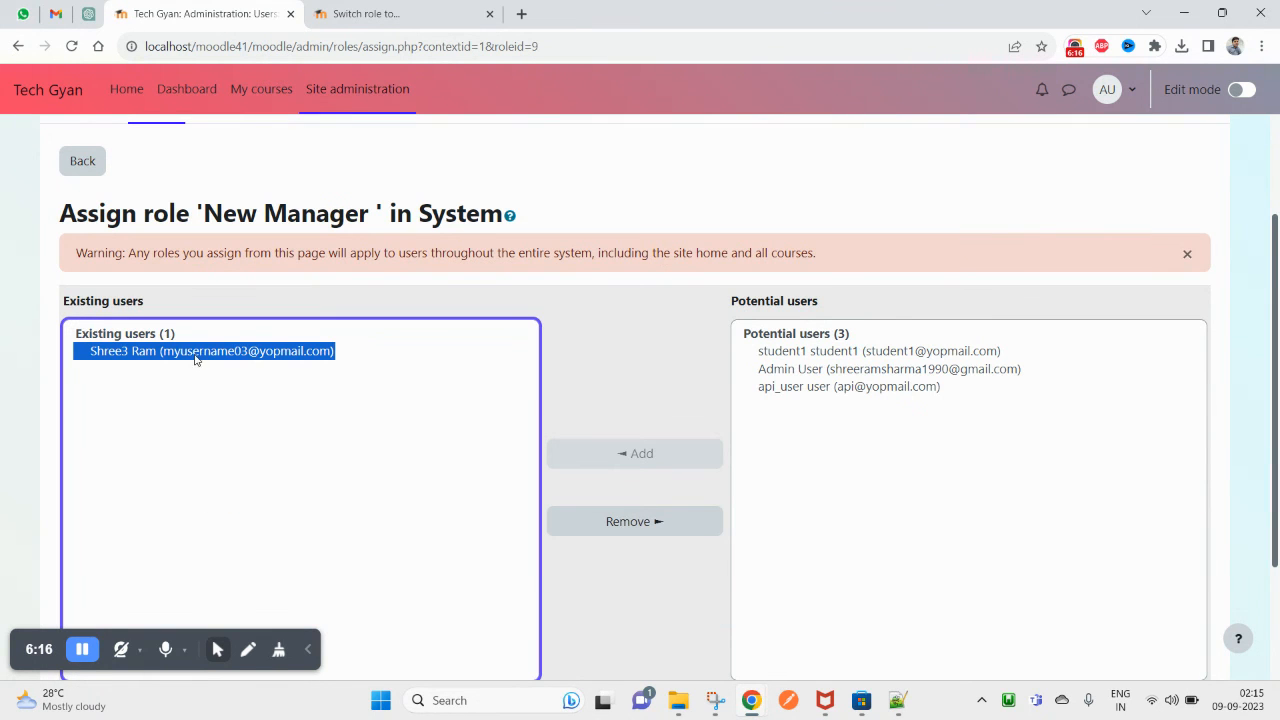
Step: Check the New Manager role's existing user assignment and dismiss the warning about system-wide role assignments
scroll(316, 358, "up", 2)
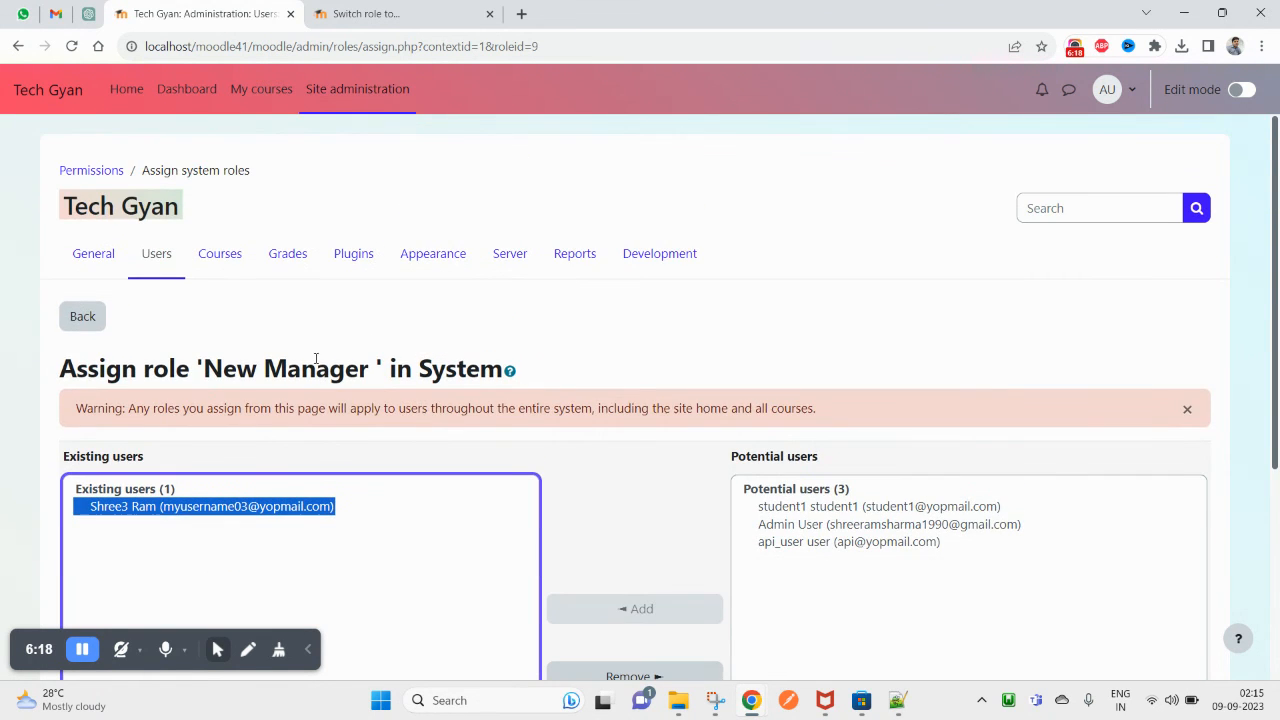
left_click_drag(204, 366, 370, 365)
left_click(235, 364)
left_click_drag(235, 364, 294, 364)
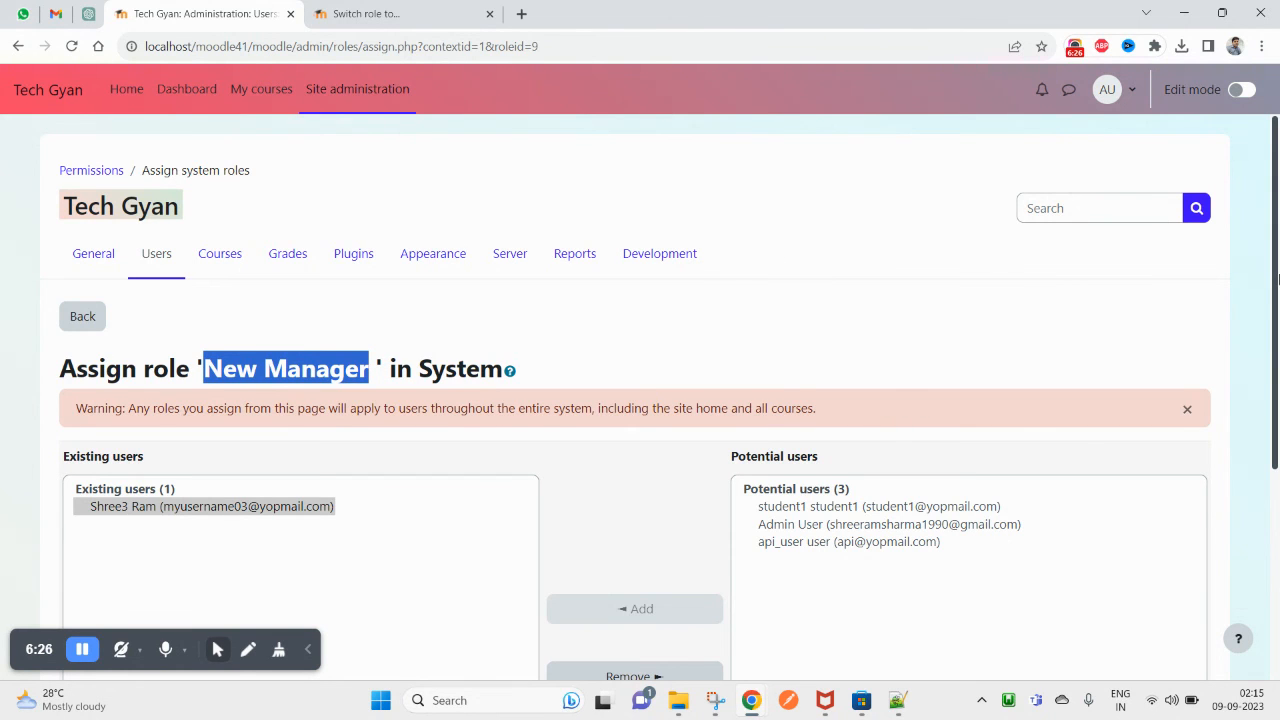
left_click_drag(1278, 280, 1278, 380)
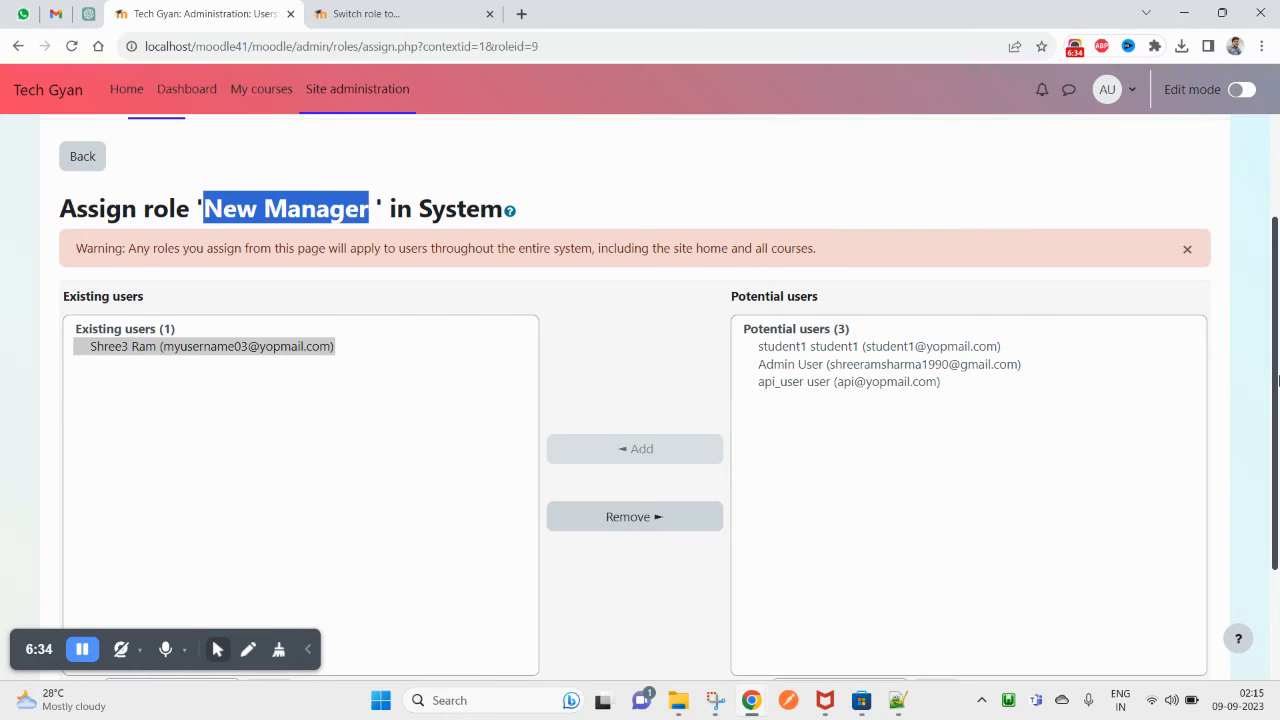
left_click(1194, 250)
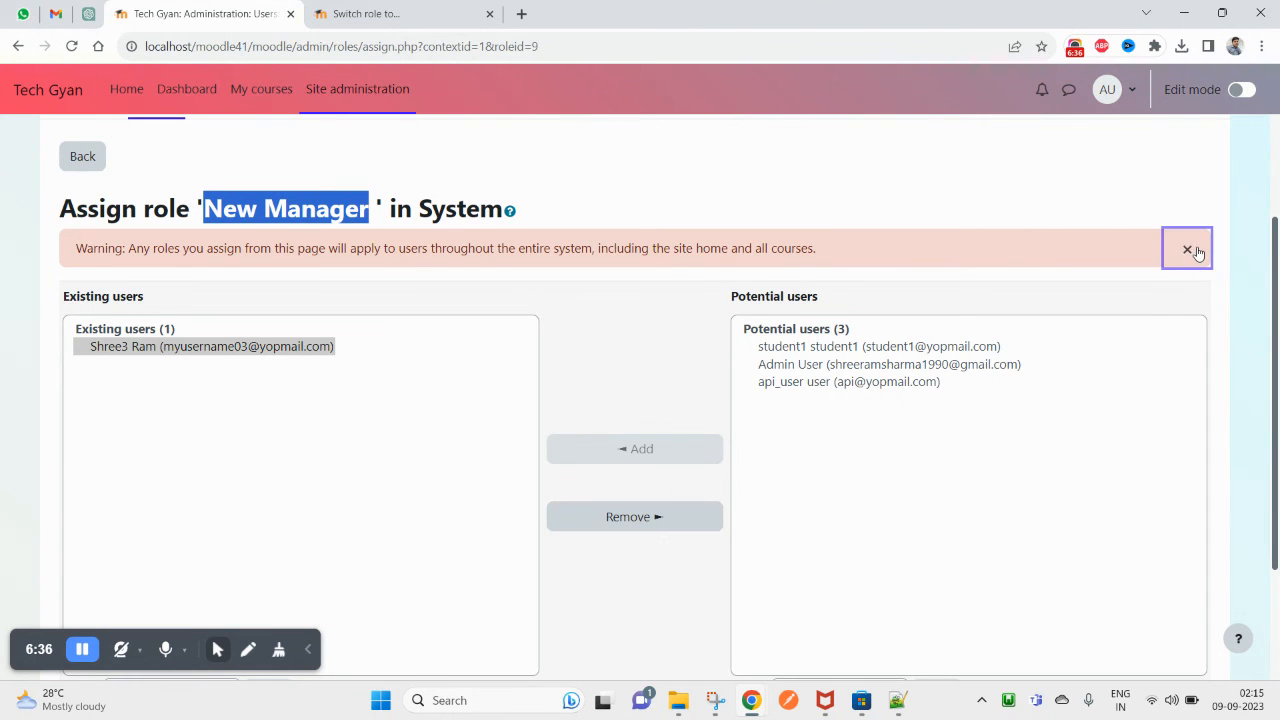
left_click_drag(1279, 356, 1279, 443)
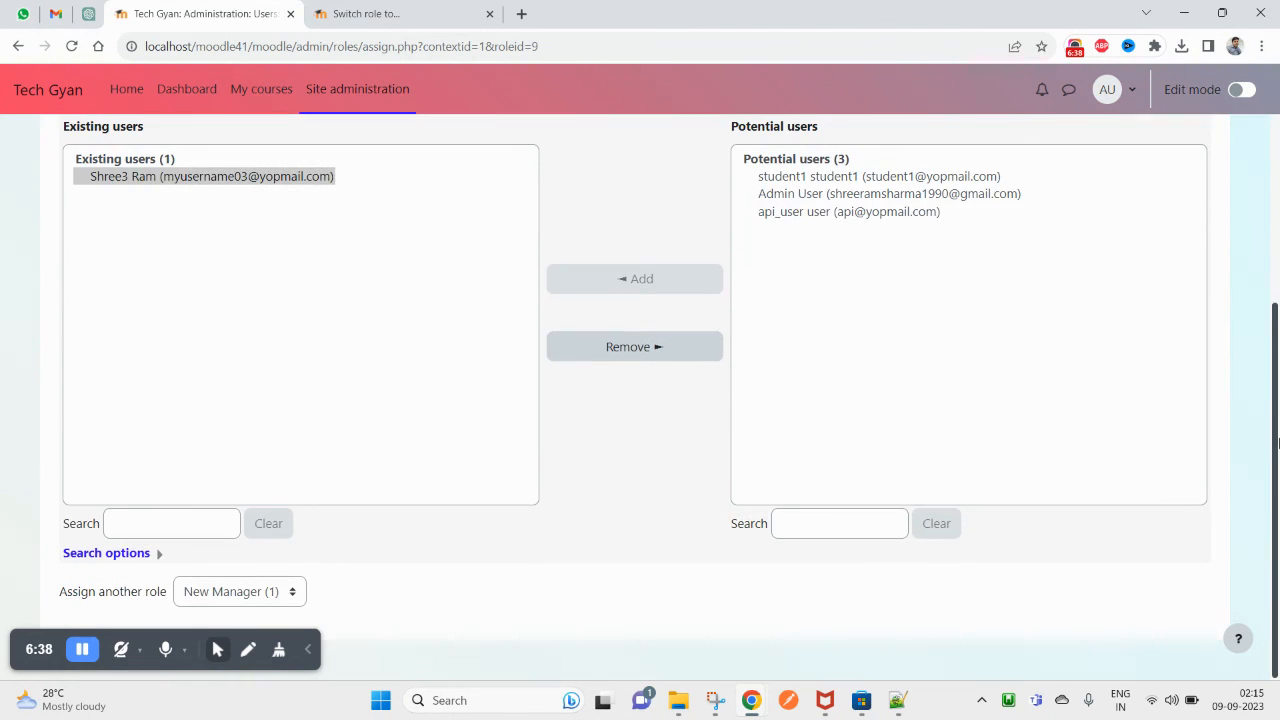